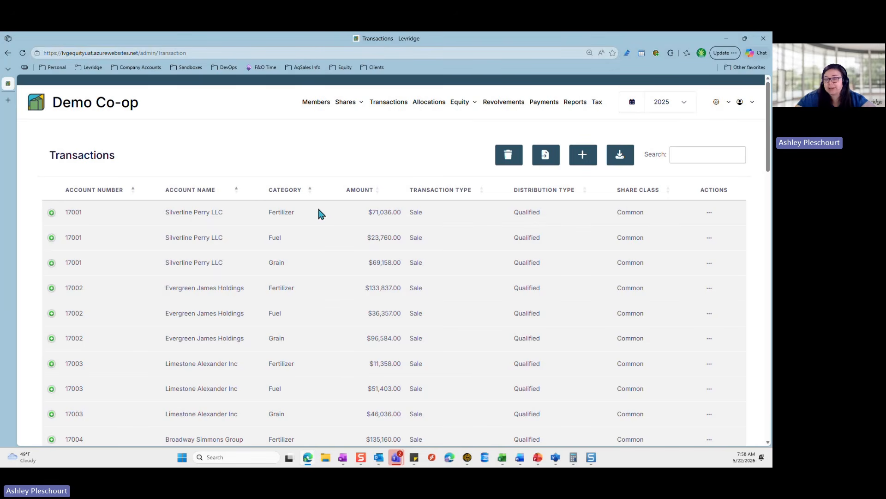
Start a new category in the Categories list with the name Feed and the description Feed
{"action": "left_click", "coordinate": [721, 101]}
{"action": "left_click", "coordinate": [675, 185]}
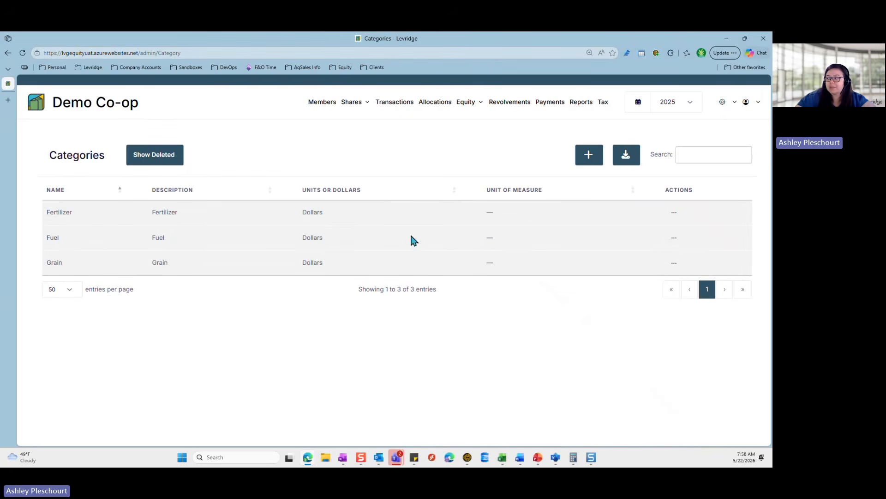
{"action": "left_click", "coordinate": [585, 161]}
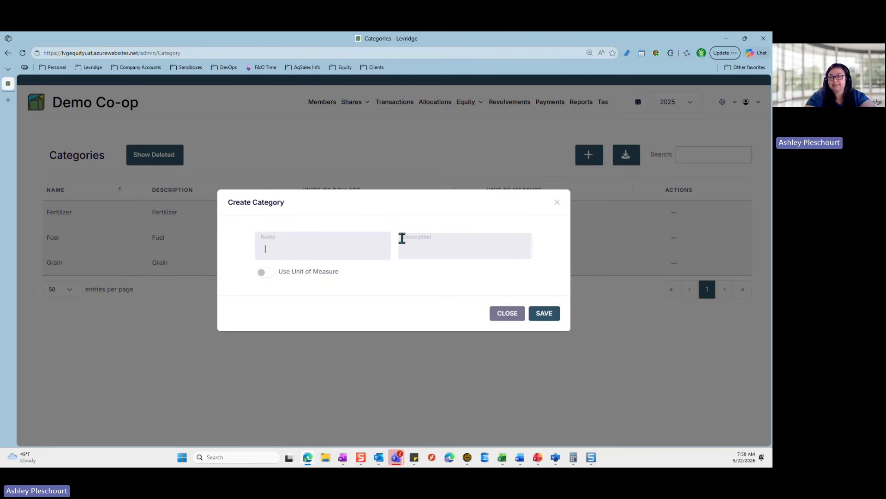
{"action": "type", "text": "Feed"}
{"action": "key", "text": "Tab"}
{"action": "type", "text": "Feed"}
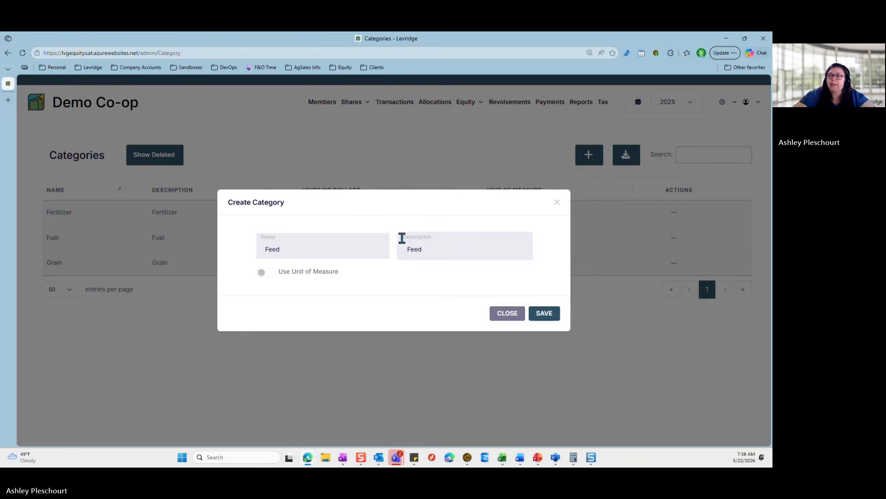
Enable Use Unit of Measure for the Feed category, choose Ton as its unit, and save the category
{"action": "left_click", "coordinate": [267, 272]}
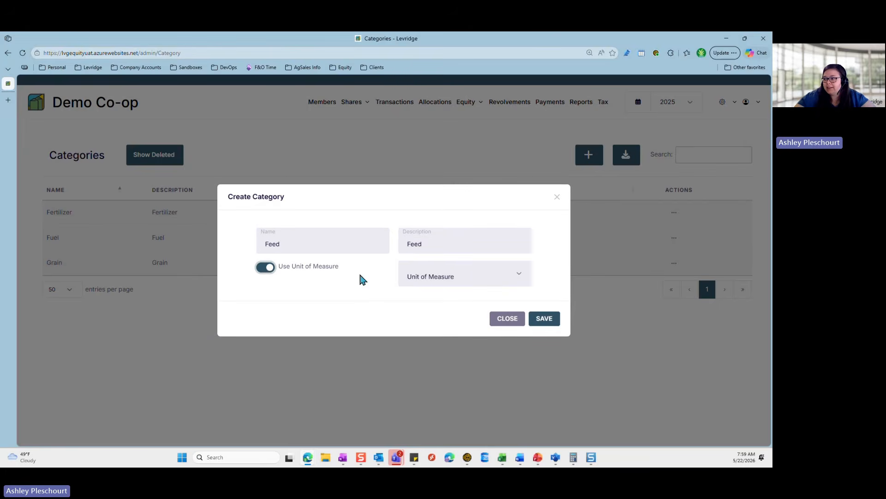
{"action": "left_click", "coordinate": [270, 272]}
{"action": "left_click", "coordinate": [264, 273]}
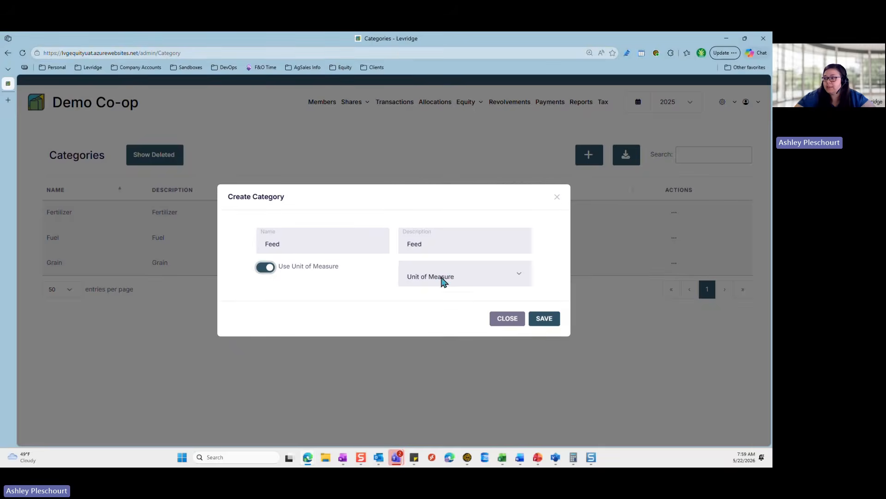
{"action": "left_click", "coordinate": [442, 278]}
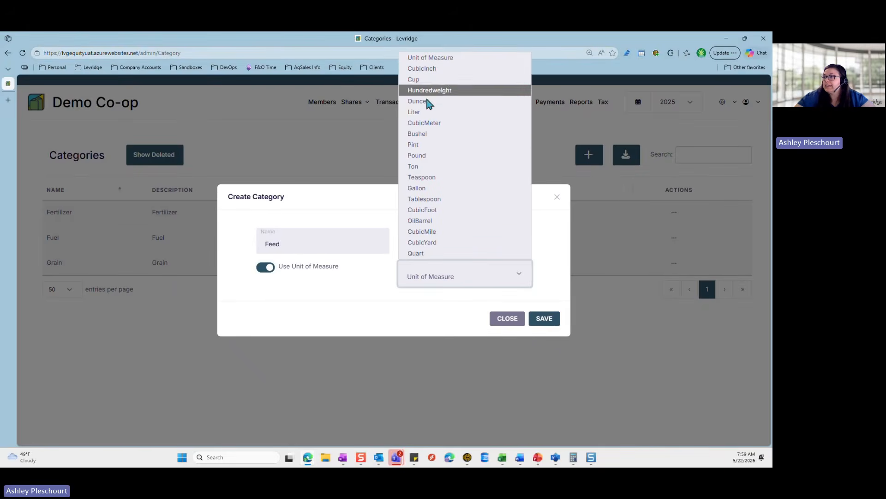
{"action": "left_click", "coordinate": [423, 169]}
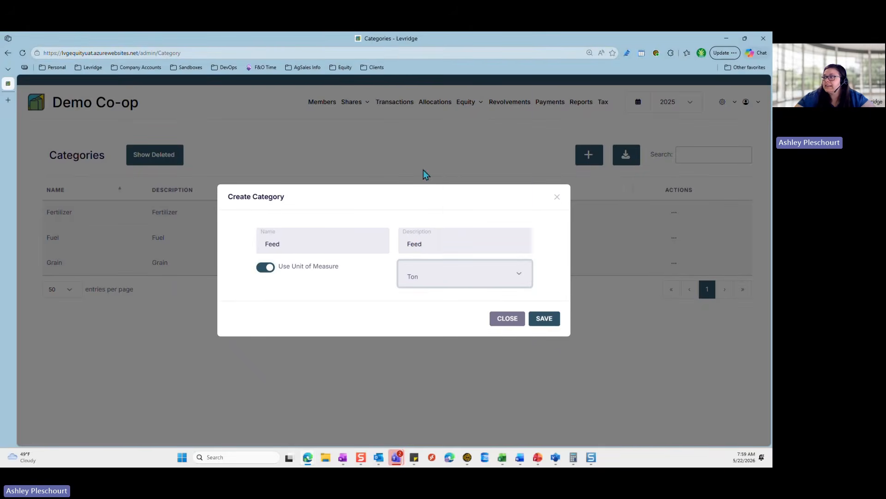
{"action": "left_click", "coordinate": [546, 319]}
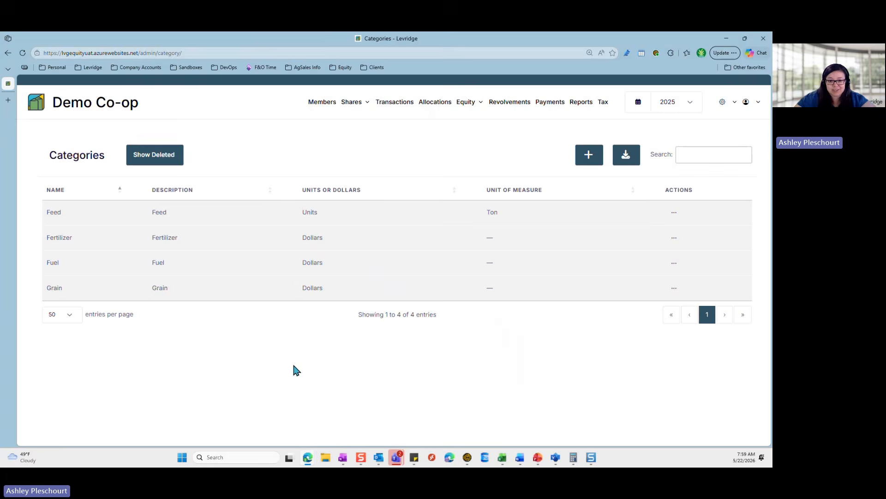
Open the Transactions list and look up the Imports option among the administration settings
{"action": "left_click", "coordinate": [396, 103]}
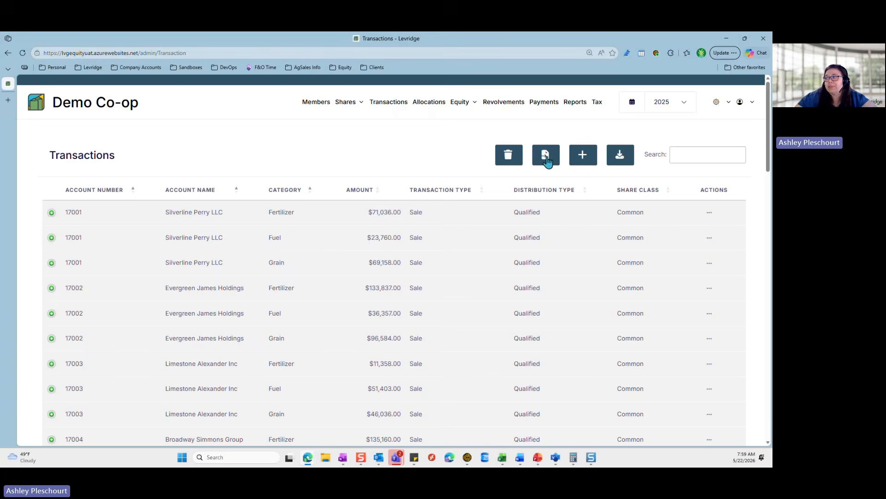
{"action": "left_click", "coordinate": [729, 102]}
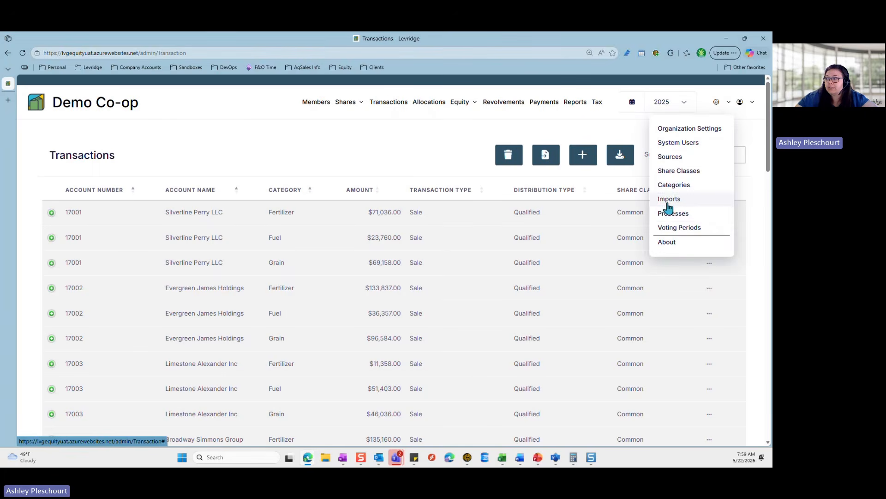
{"action": "left_click", "coordinate": [424, 169]}
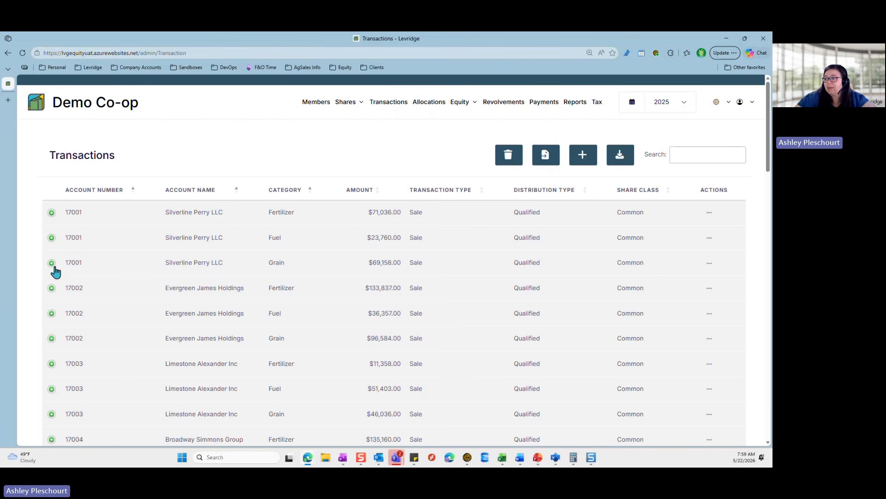
Expand and collapse the detail row of the first Silverline Perry LLC Fertilizer transaction
{"action": "left_click", "coordinate": [51, 213]}
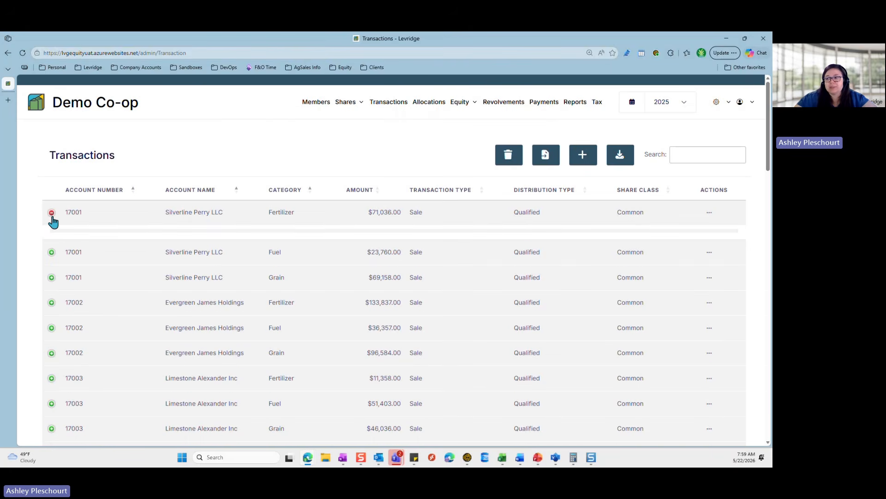
{"action": "left_click", "coordinate": [52, 213]}
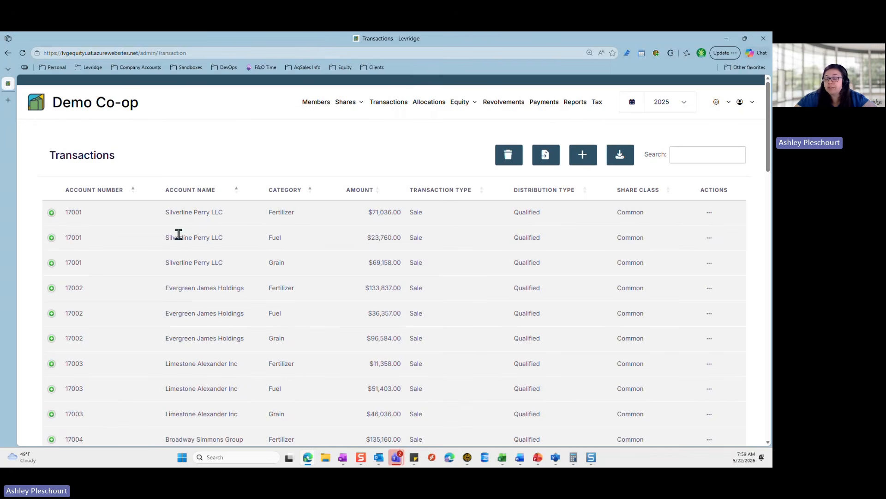
{"action": "left_click", "coordinate": [52, 214]}
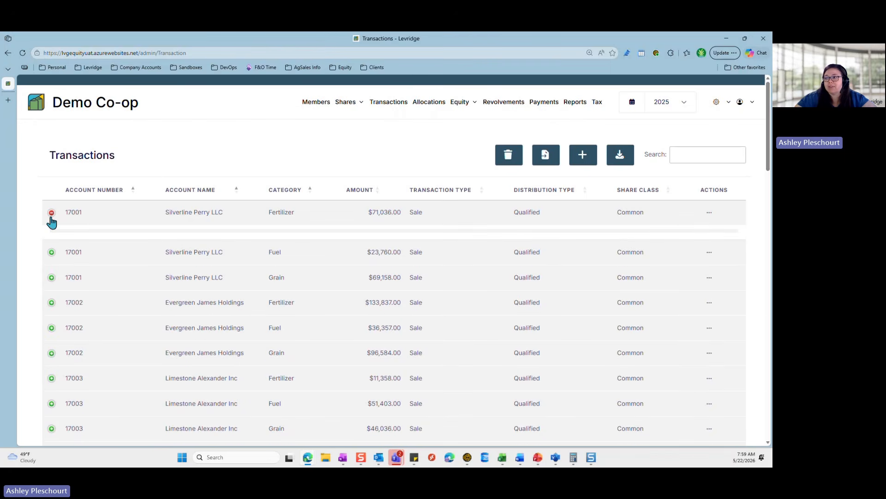
{"action": "left_click", "coordinate": [52, 216]}
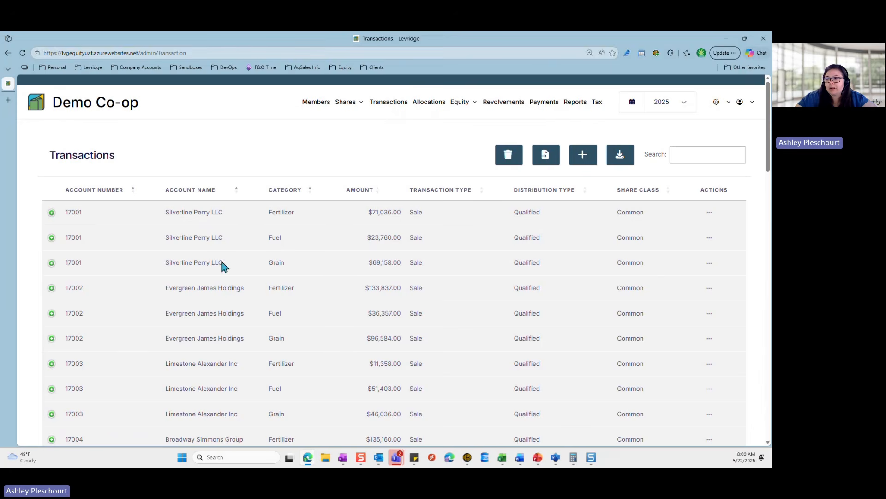
View the transactions for the periods 2016, 2017 and 2020 in turn
{"action": "left_click", "coordinate": [683, 104]}
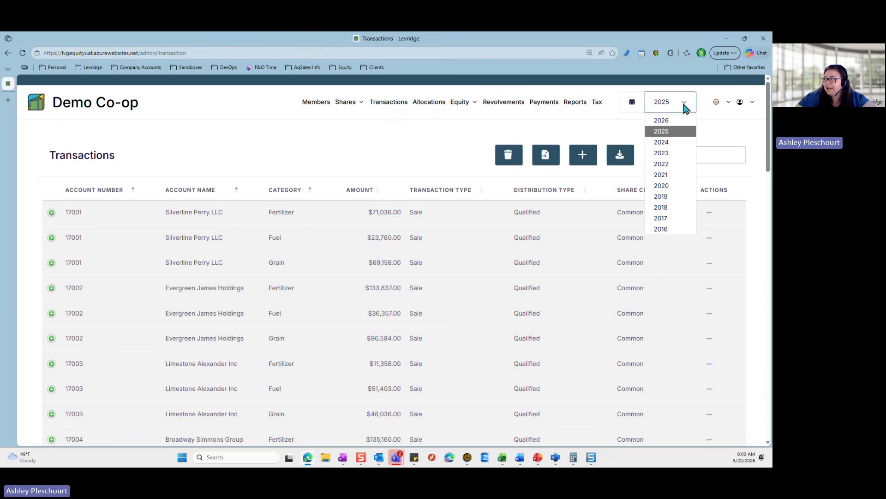
{"action": "left_click", "coordinate": [664, 229]}
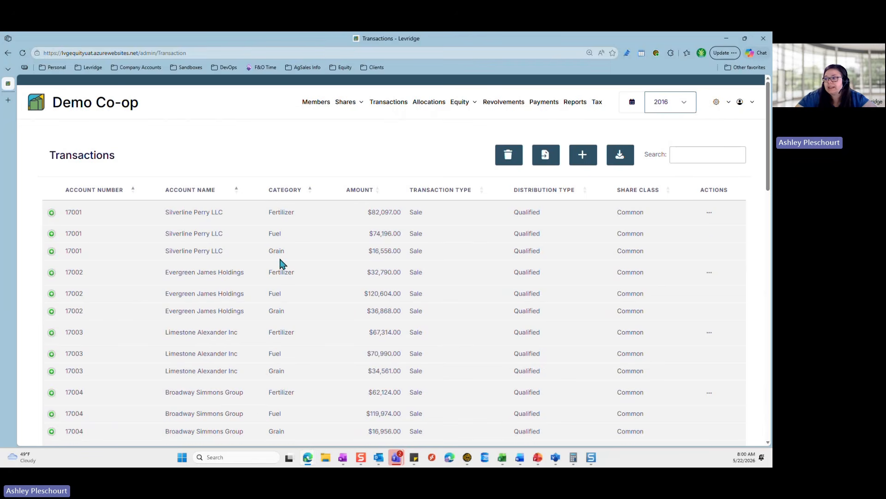
{"action": "left_click", "coordinate": [683, 102]}
{"action": "left_click", "coordinate": [673, 221]}
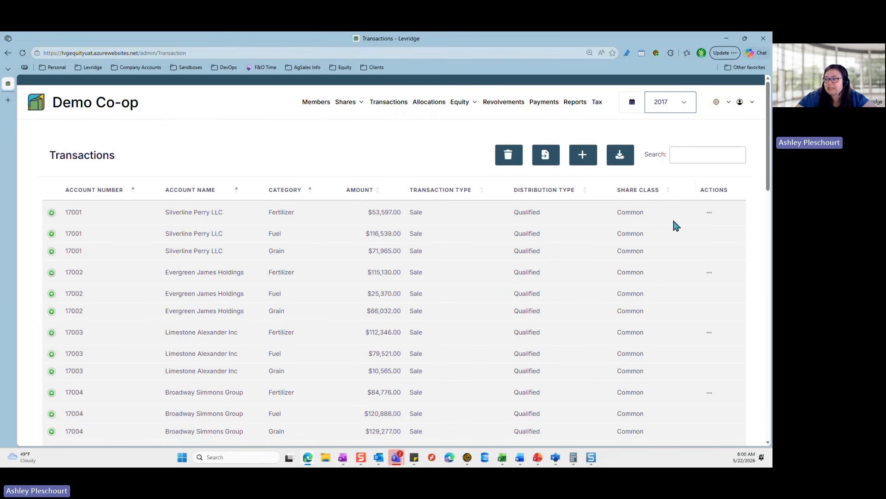
{"action": "left_click", "coordinate": [685, 108]}
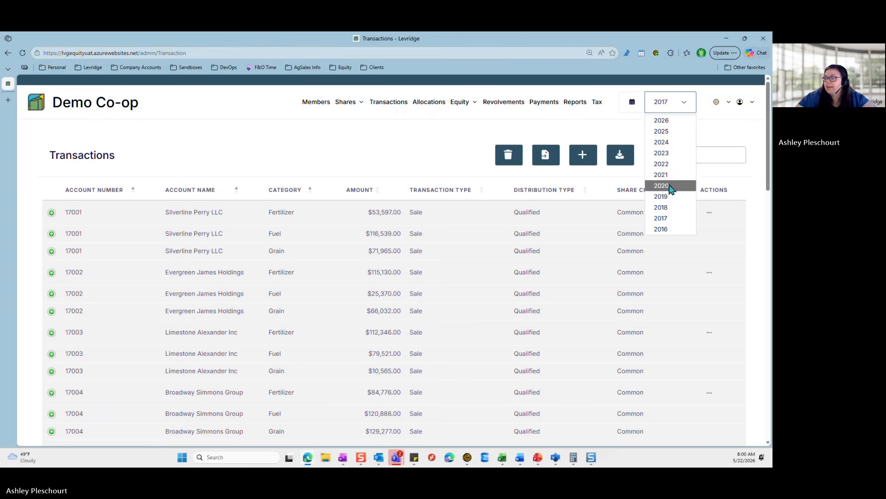
{"action": "left_click", "coordinate": [667, 186]}
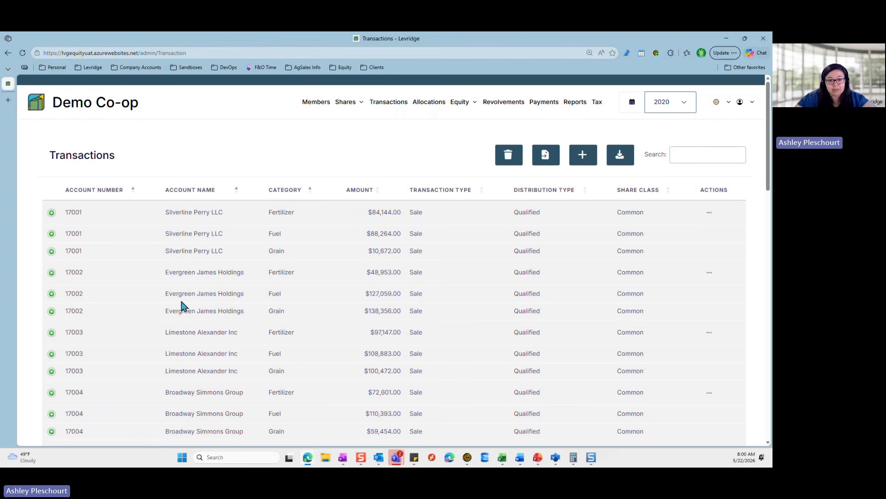
Open the Organizational Summary dashboard and examine the yearly chart of qualified retains and patronage
{"action": "left_click", "coordinate": [79, 110]}
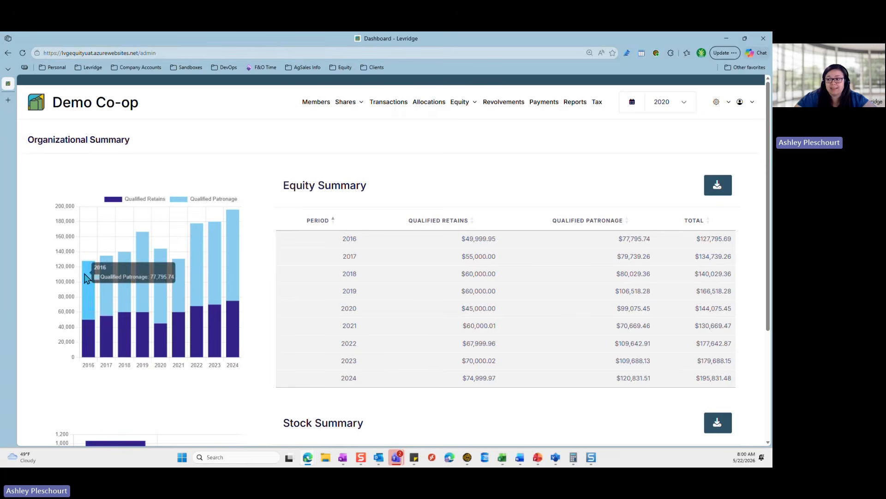
{"action": "mouse_move", "coordinate": [101, 300]}
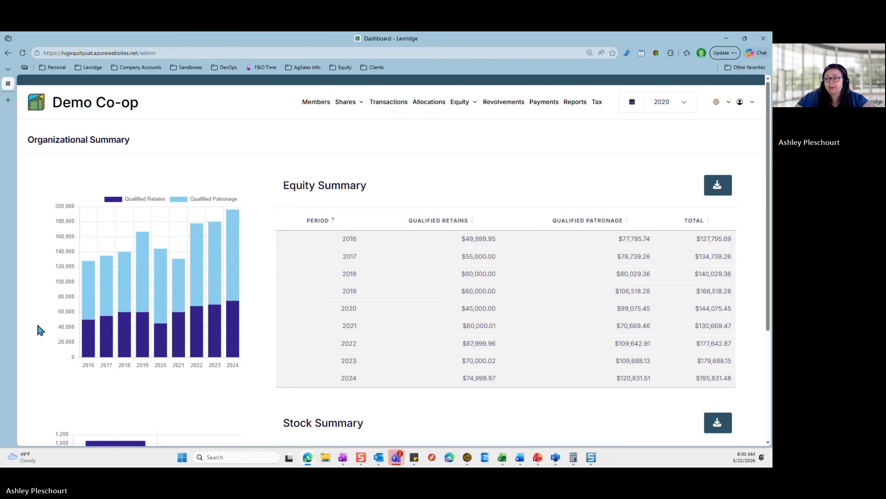
Open the Allocations list and switch the period to 2016
{"action": "left_click", "coordinate": [434, 104]}
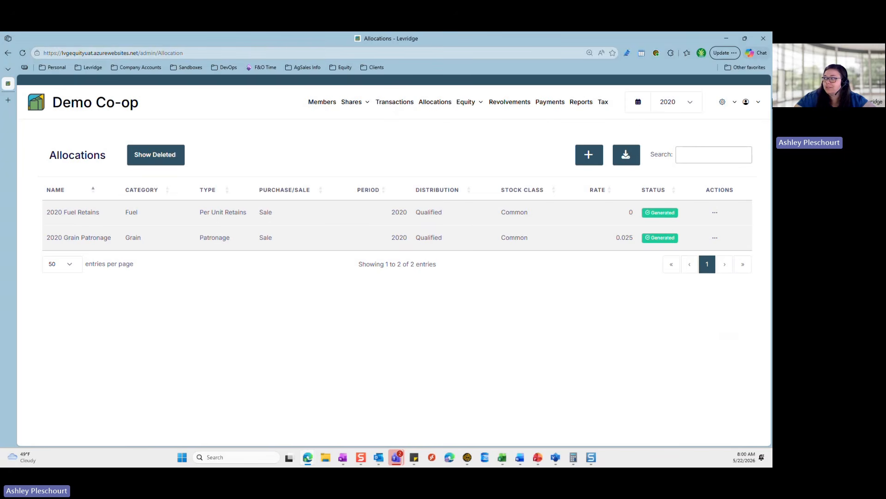
{"action": "left_click", "coordinate": [690, 101]}
{"action": "left_click", "coordinate": [676, 233]}
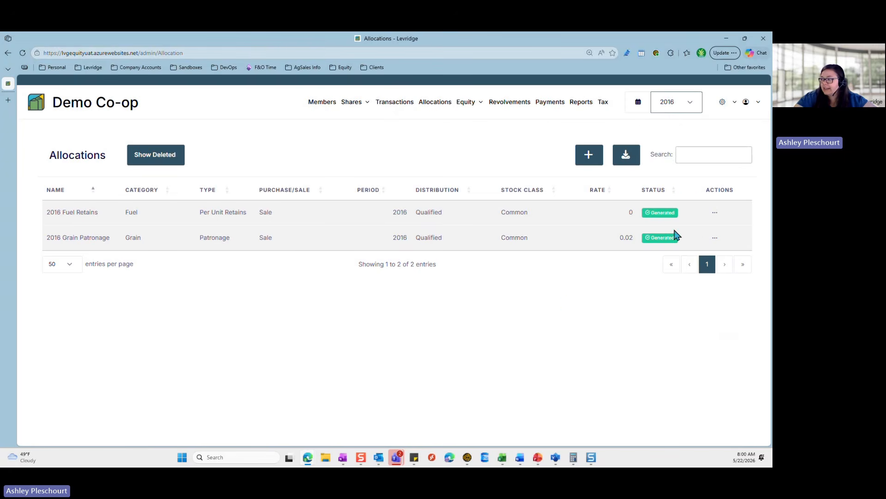
Start a new allocation named 2016 Fertilizer Patronage with the allocation type Patronage
{"action": "left_click", "coordinate": [589, 155]}
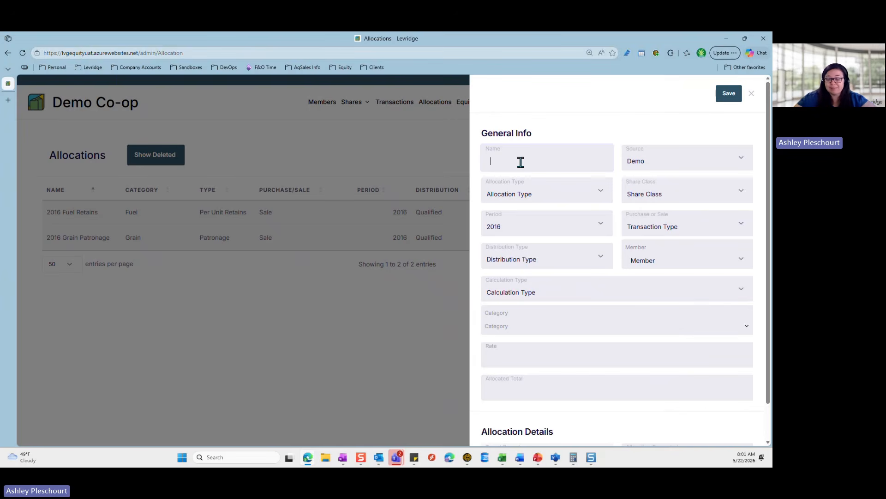
{"action": "type", "text": "2"}
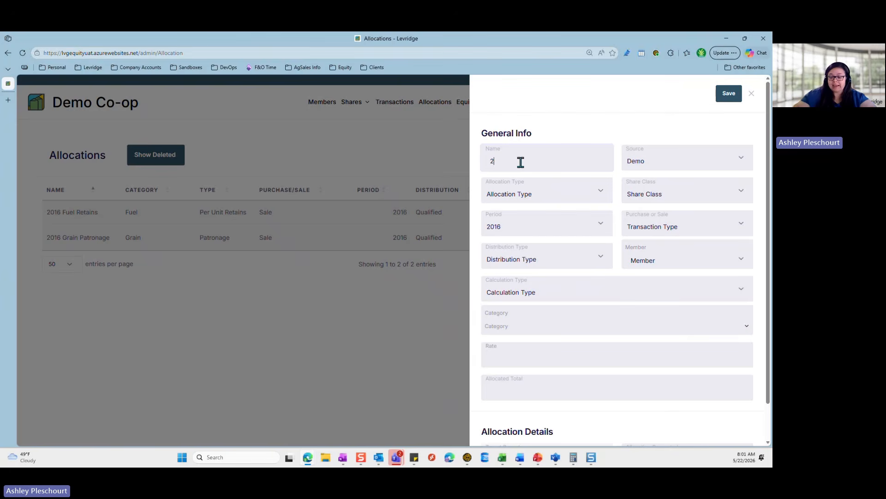
{"action": "type", "text": "016 F"}
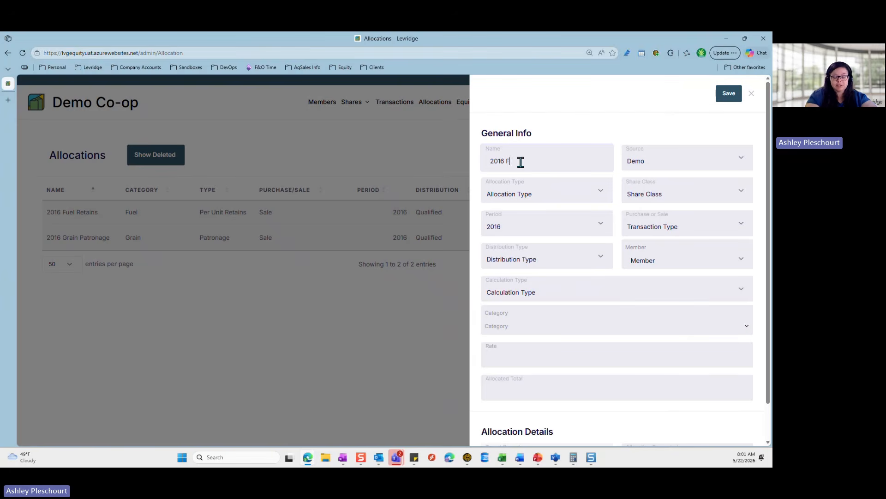
{"action": "type", "text": "ertilizer "}
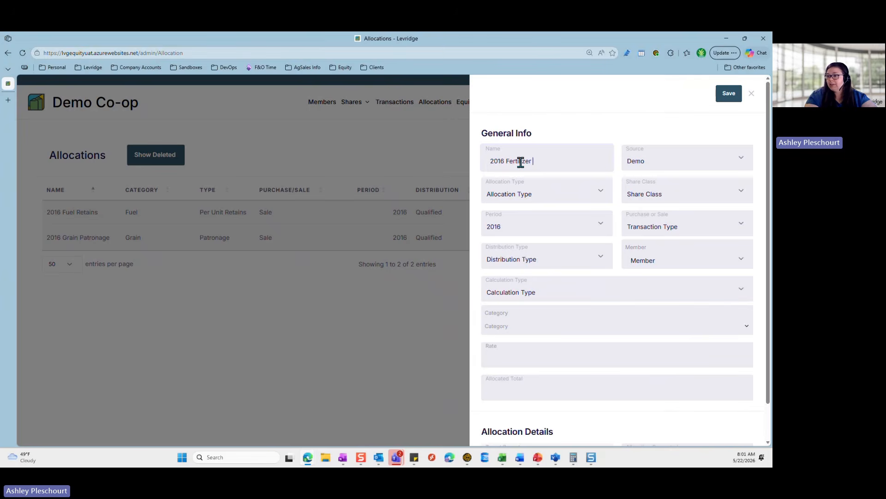
{"action": "type", "text": "Patronage"}
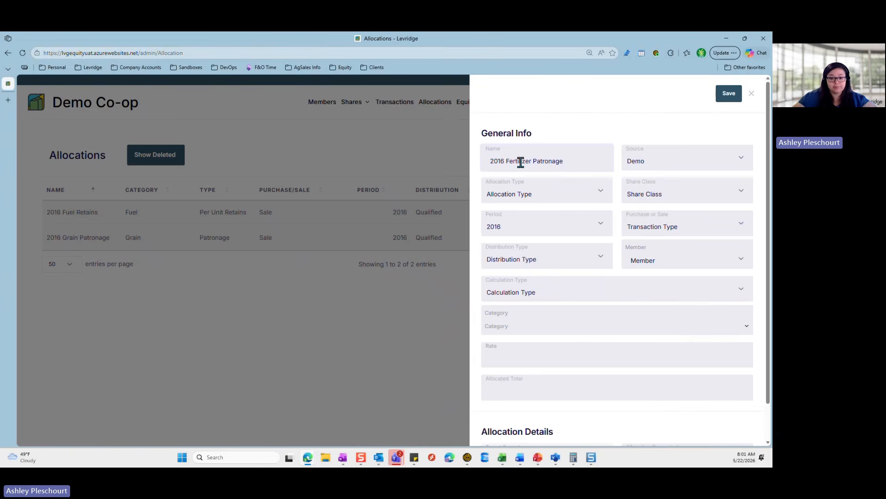
{"action": "left_click", "coordinate": [558, 196]}
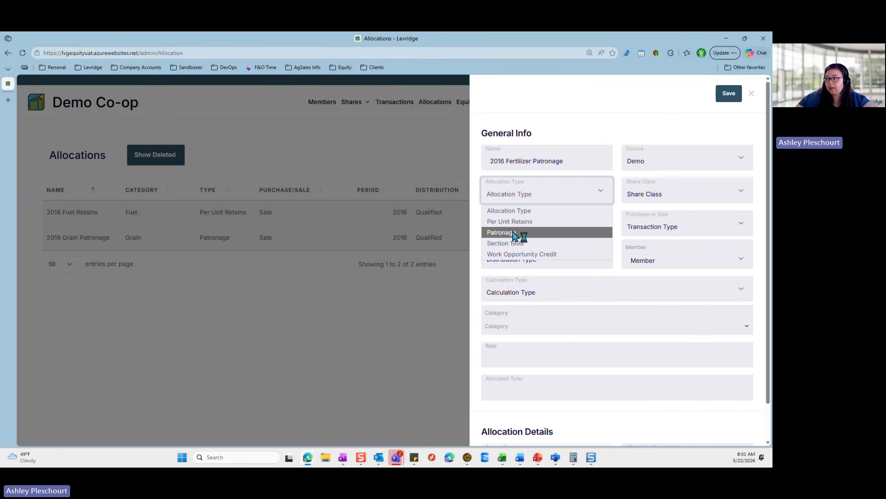
{"action": "left_click", "coordinate": [515, 234]}
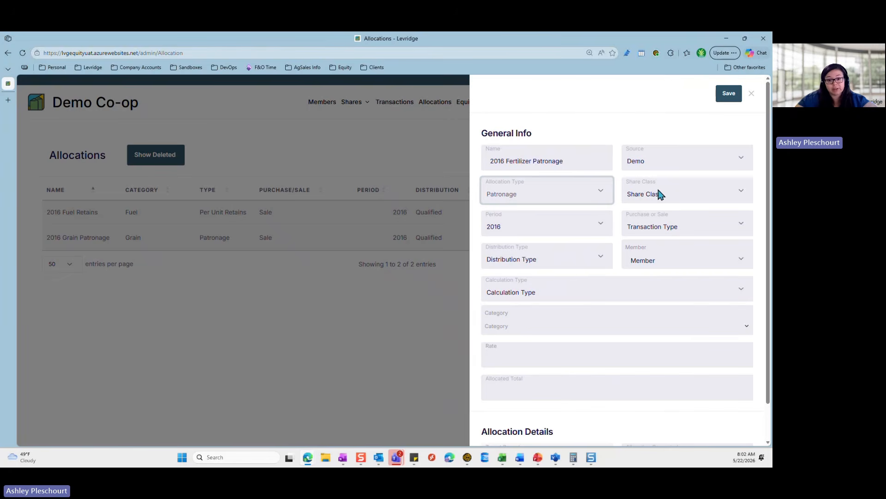
Set the new allocation's share class to Common, its transaction type to Sale, and its distribution type to Qualified
{"action": "left_click", "coordinate": [645, 202]}
{"action": "left_click", "coordinate": [647, 225]}
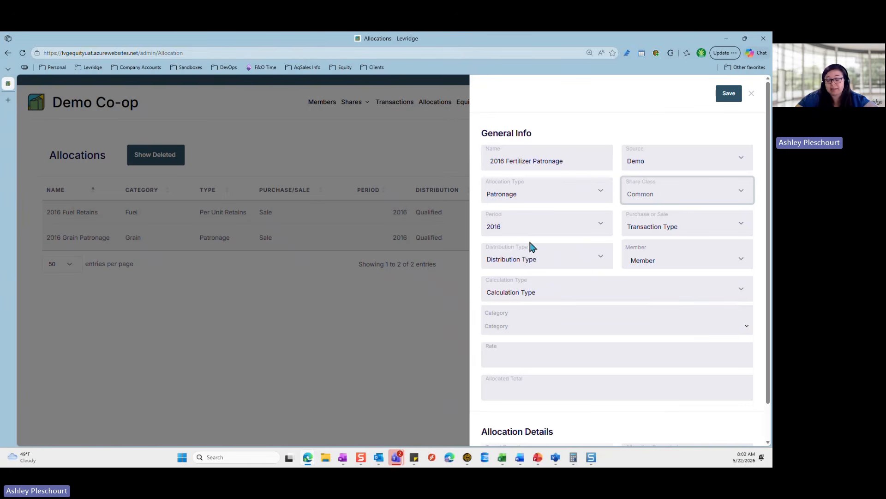
{"action": "left_click", "coordinate": [660, 231]}
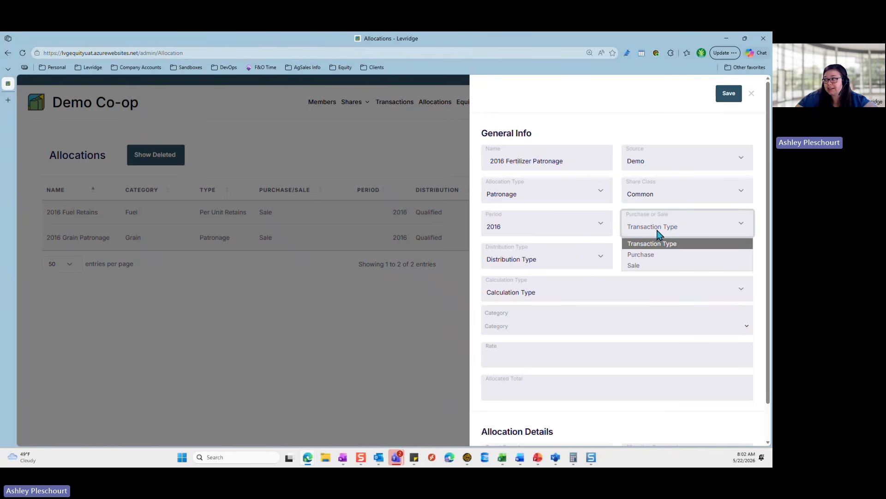
{"action": "left_click", "coordinate": [645, 267]}
{"action": "left_click", "coordinate": [559, 257]}
{"action": "left_click", "coordinate": [514, 299]}
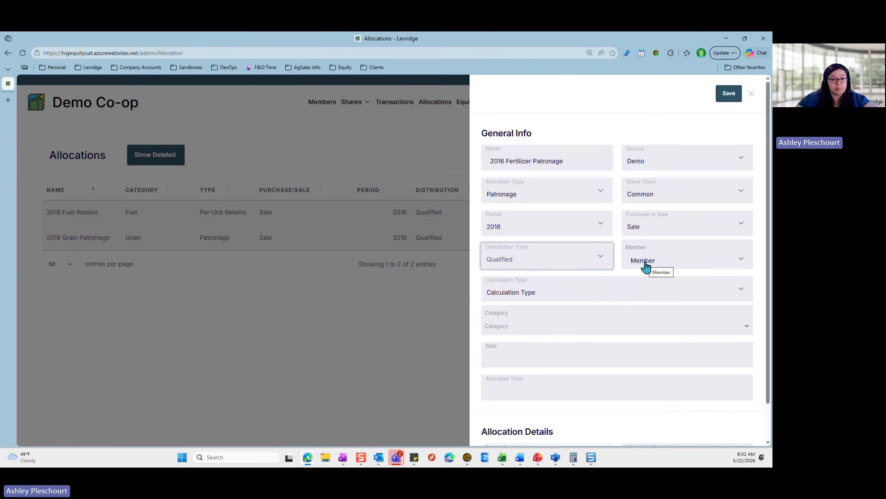
Set the new allocation's calculation type to Rate and its rate to .01
{"action": "left_click", "coordinate": [532, 295]}
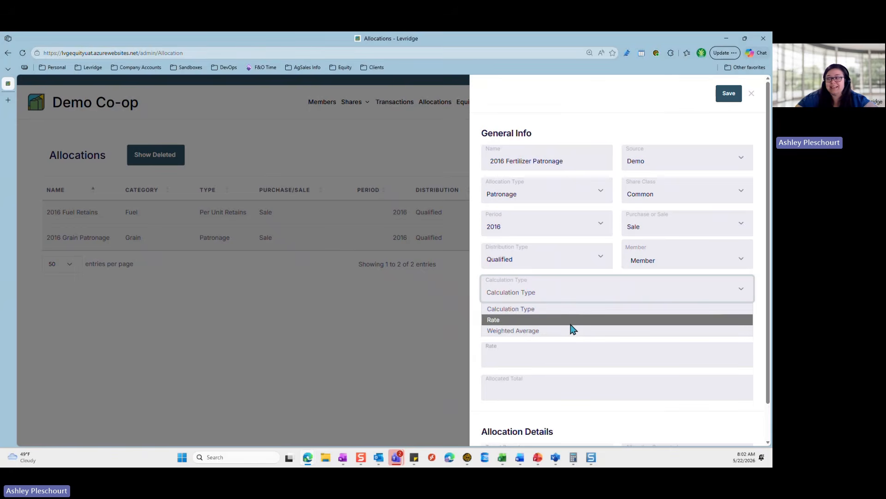
{"action": "left_click", "coordinate": [498, 322]}
{"action": "left_click", "coordinate": [502, 355]}
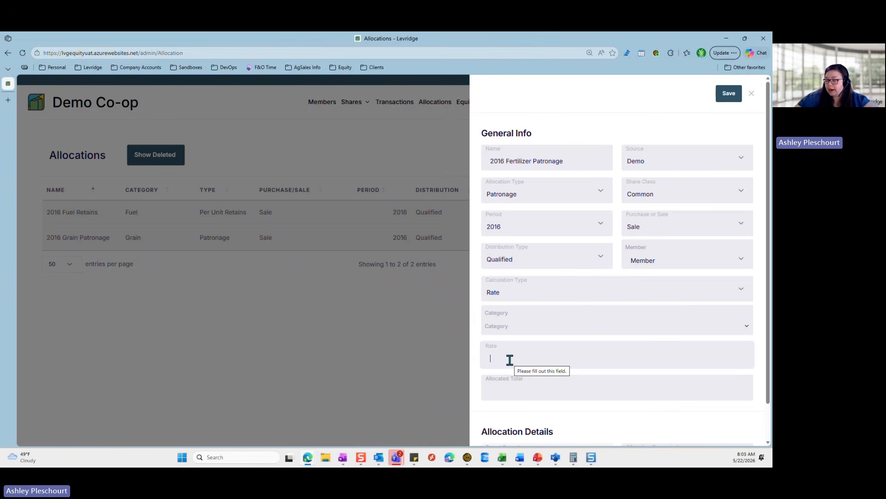
{"action": "type", "text": ".01"}
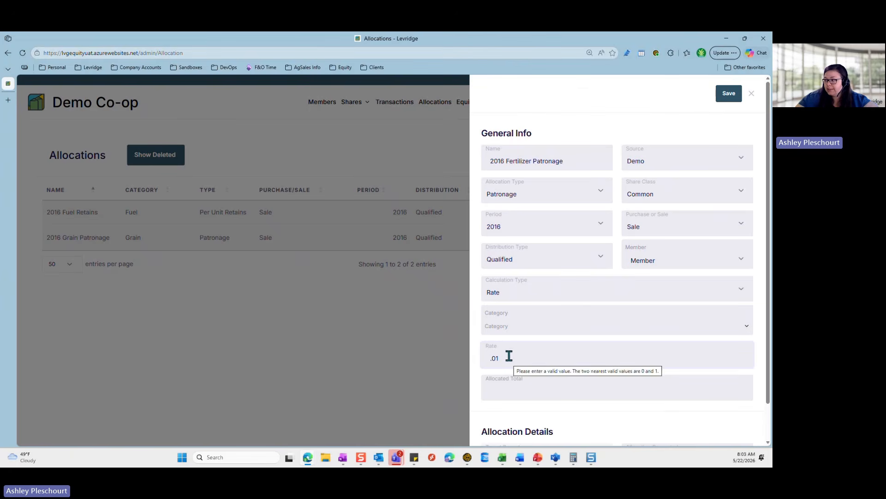
Assign the Fertilizer category to the new allocation and save it
{"action": "left_click", "coordinate": [511, 329]}
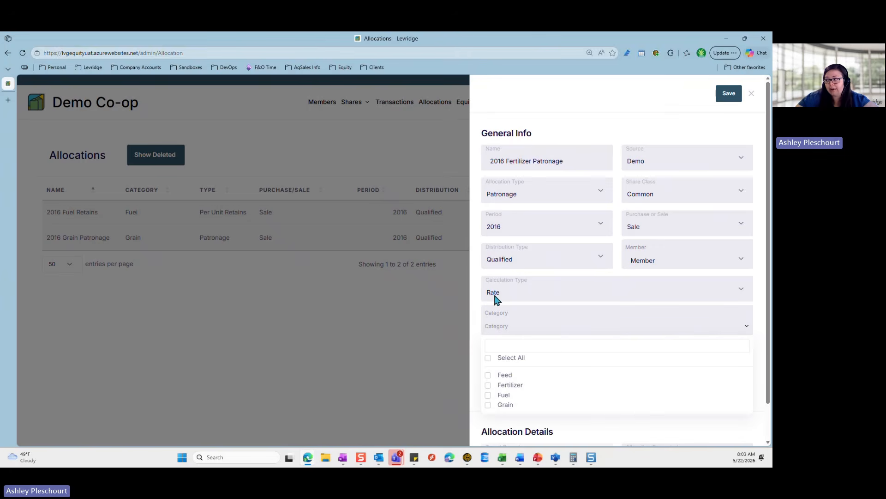
{"action": "left_click", "coordinate": [488, 385]}
{"action": "left_click", "coordinate": [518, 319]}
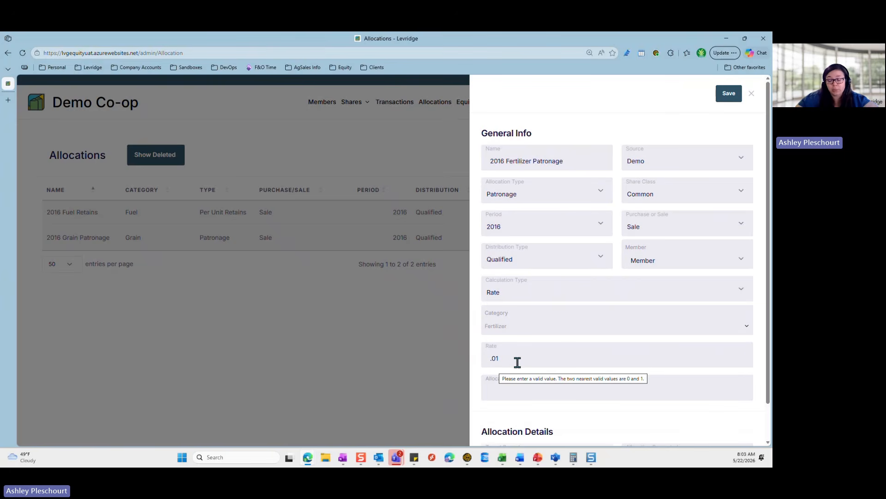
{"action": "left_click", "coordinate": [724, 97]}
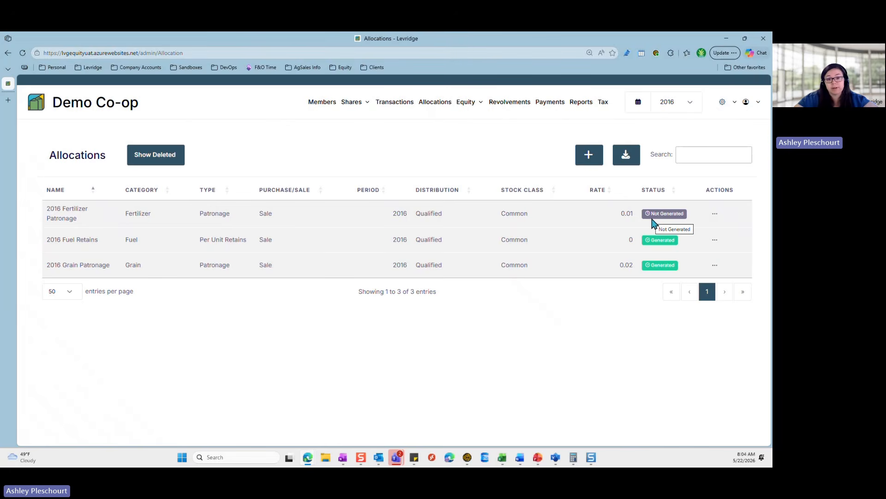
Generate the 2016 Fertilizer Patronage allocation as a Final Allocation and confirm it
{"action": "left_click", "coordinate": [715, 213]}
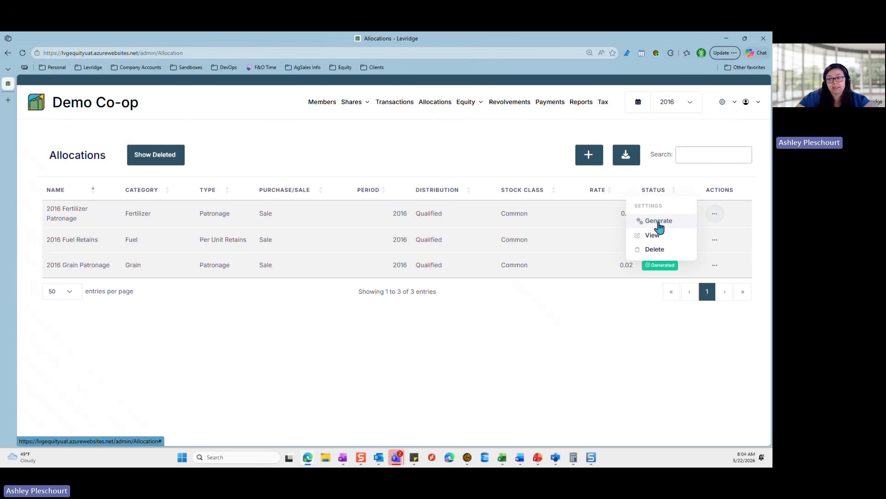
{"action": "left_click", "coordinate": [659, 221]}
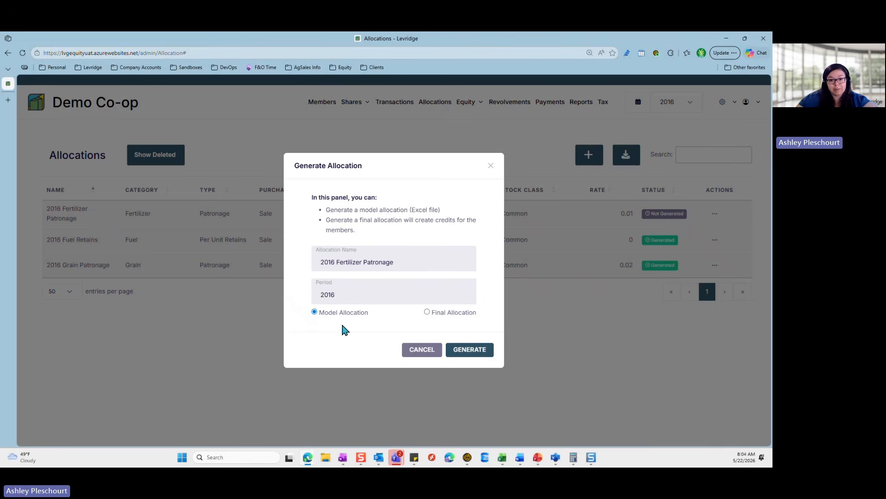
{"action": "left_click", "coordinate": [427, 312]}
{"action": "left_click", "coordinate": [470, 351]}
{"action": "left_click", "coordinate": [378, 318]}
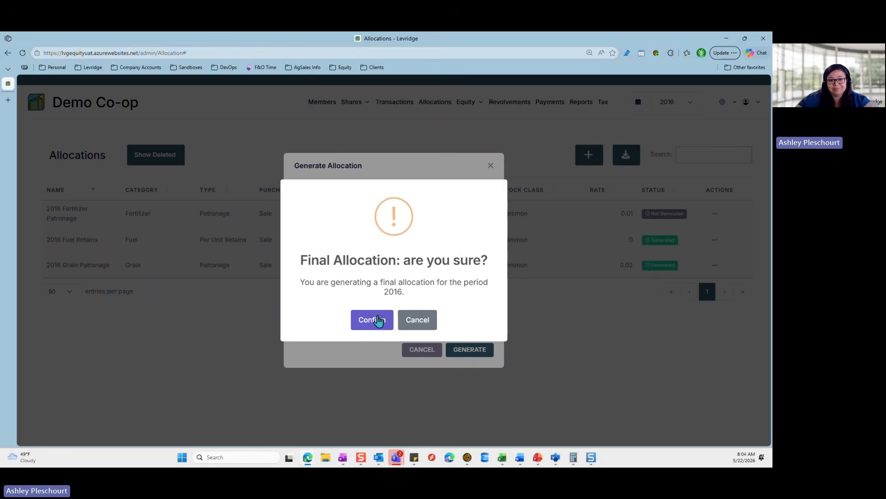
{"action": "left_click", "coordinate": [378, 320]}
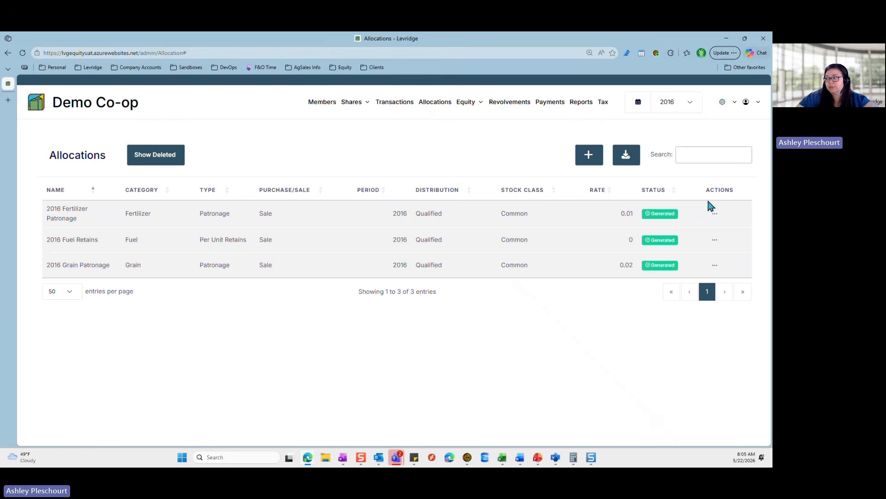
{"action": "mouse_move", "coordinate": [664, 214]}
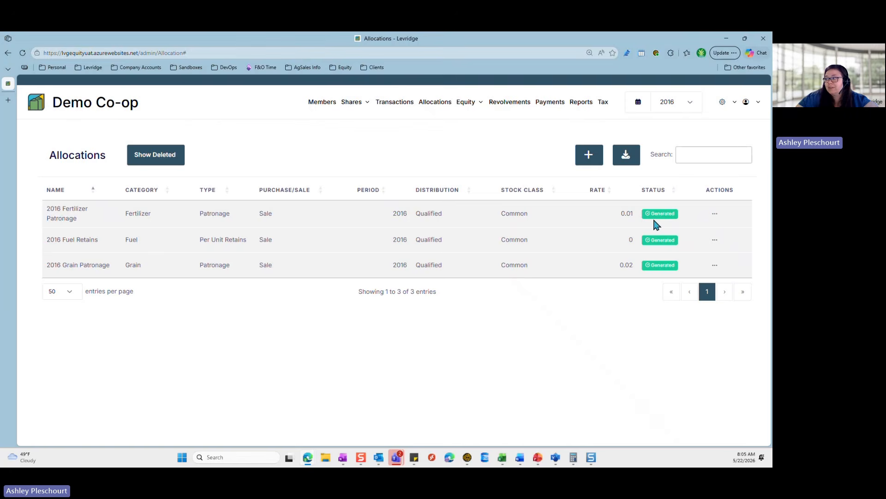
{"action": "left_click", "coordinate": [468, 104]}
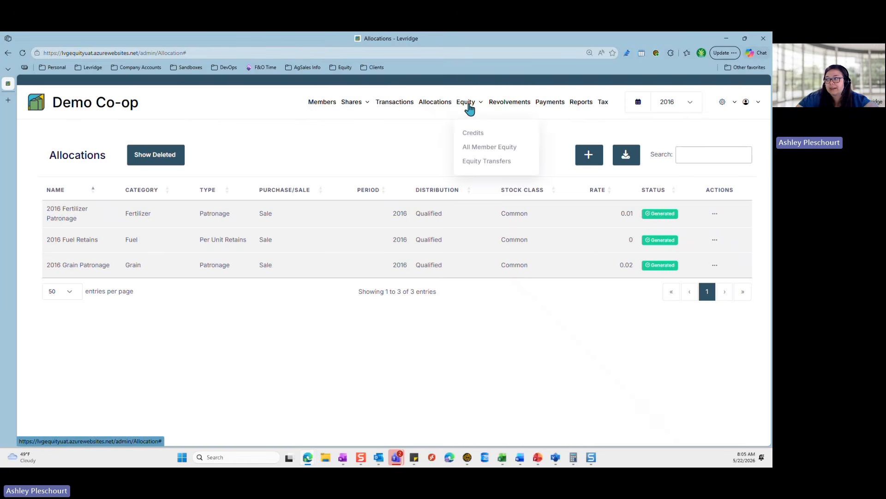
{"action": "left_click", "coordinate": [716, 214]}
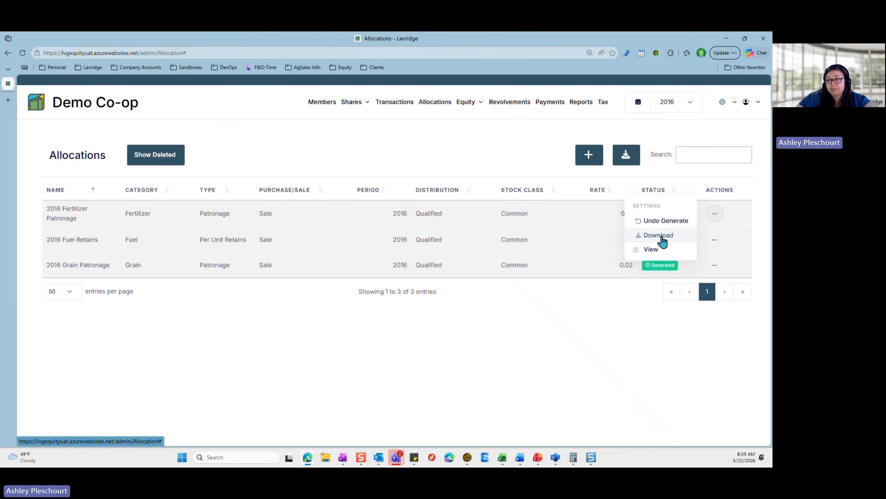
{"action": "left_click", "coordinate": [400, 394]}
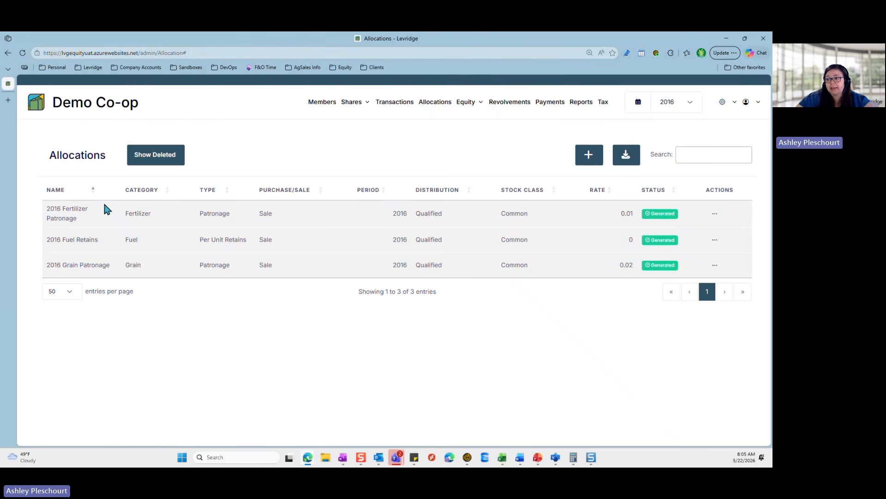
Return to the Organizational Summary dashboard and check the 2016 qualified patronage in the chart and equity summary
{"action": "left_click", "coordinate": [104, 105]}
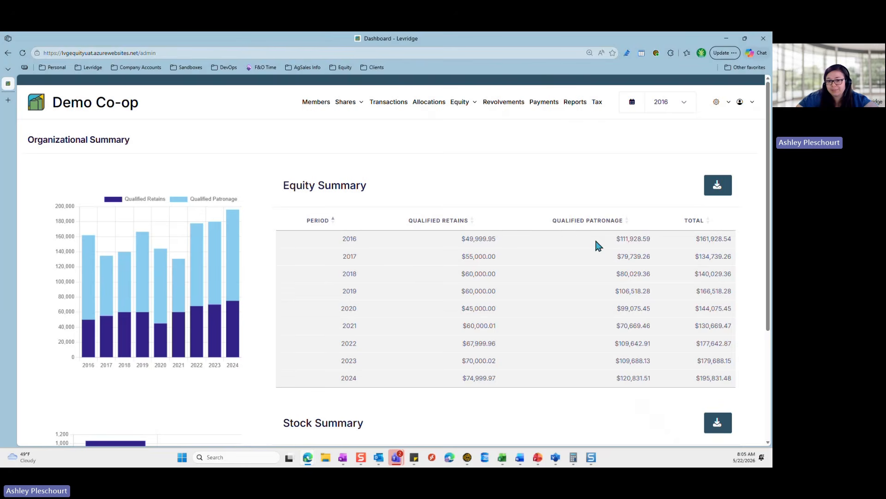
{"action": "mouse_move", "coordinate": [232, 217]}
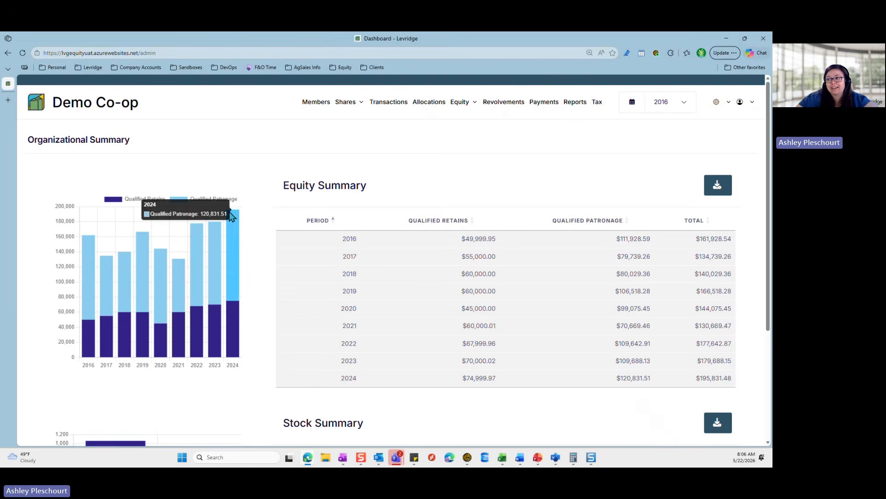
{"action": "mouse_move", "coordinate": [87, 241]}
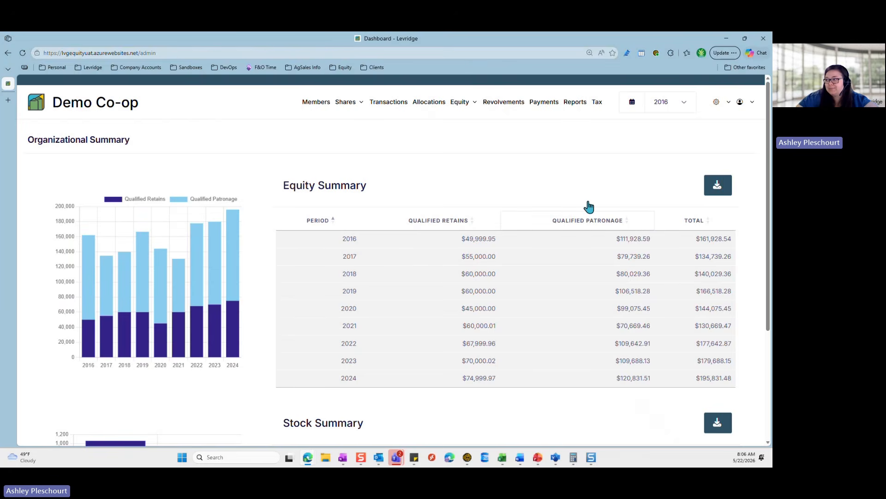
Open the equity Credits list and filter the Allocation column to entries containing "fert"
{"action": "left_click", "coordinate": [462, 102]}
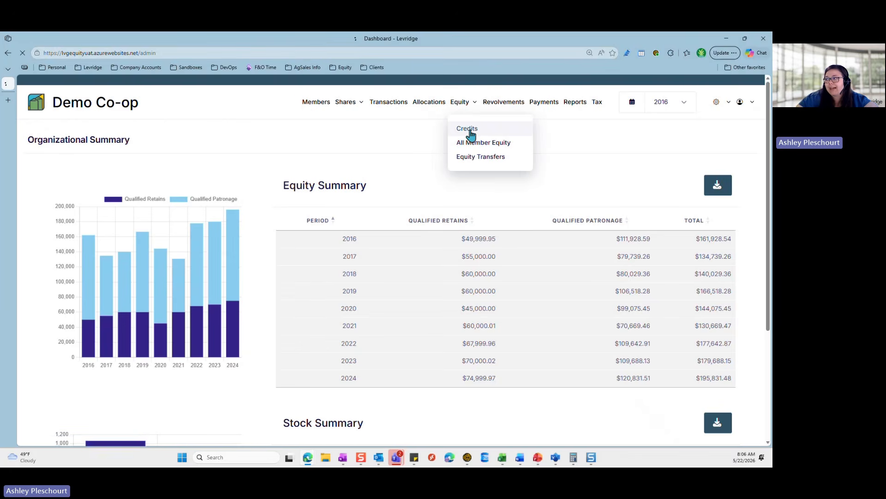
{"action": "left_click", "coordinate": [469, 129]}
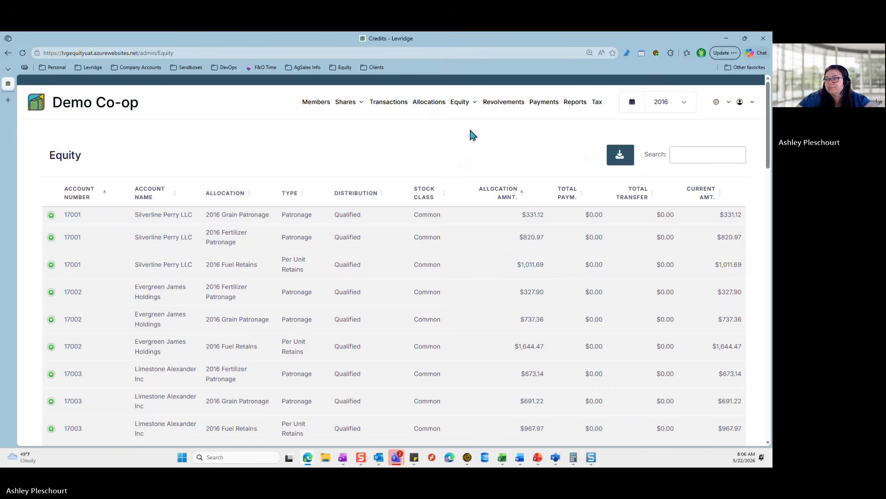
{"action": "left_click", "coordinate": [259, 195]}
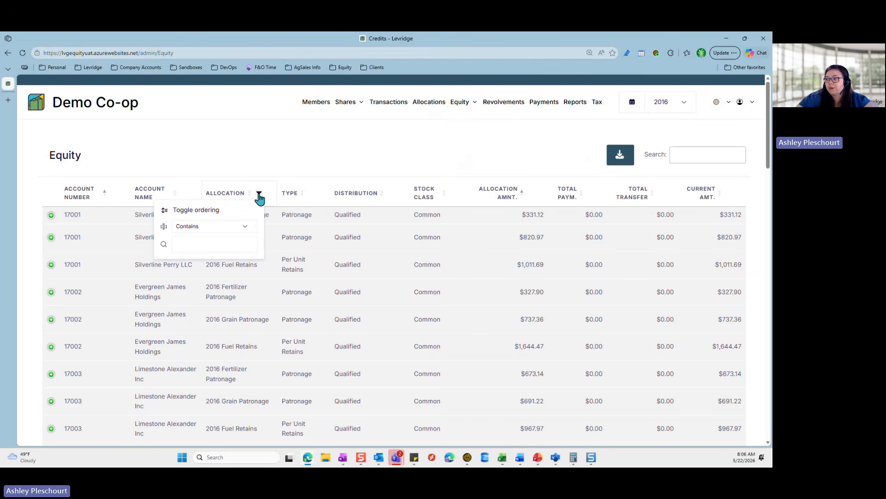
{"action": "left_click", "coordinate": [199, 239]}
{"action": "type", "text": "fert"}
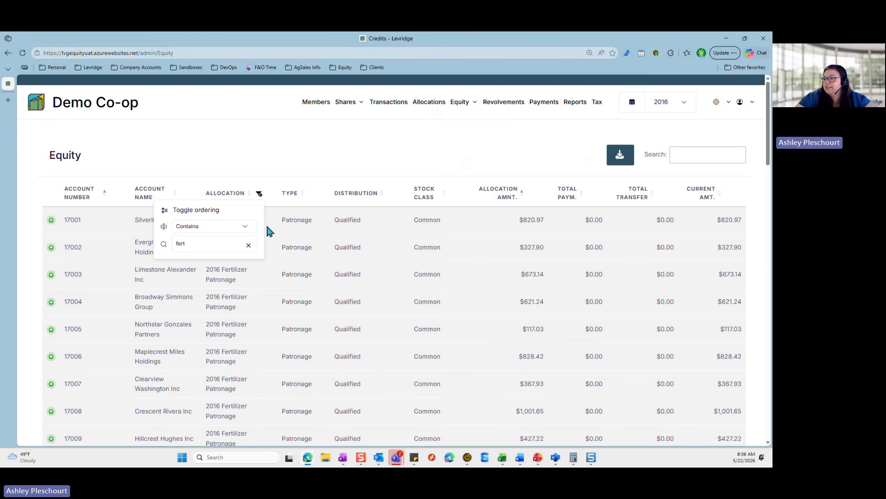
{"action": "left_click", "coordinate": [268, 196]}
{"action": "left_click", "coordinate": [278, 157]}
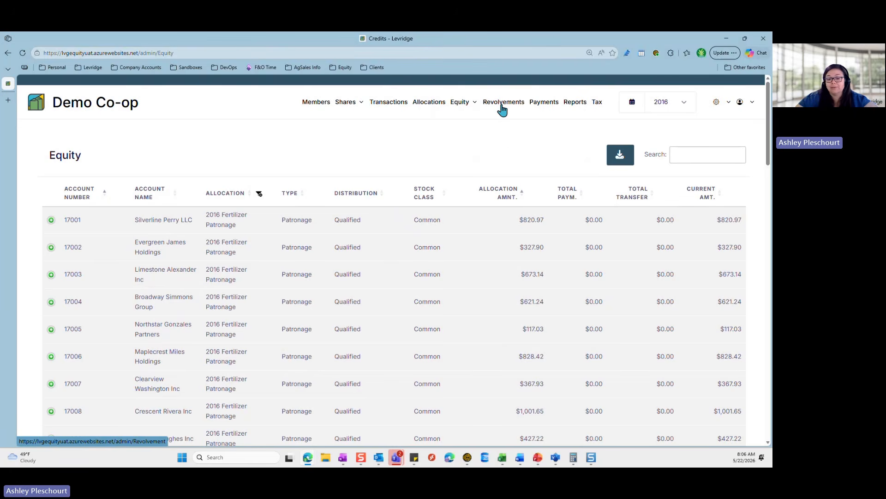
Open the All Member Equity list and review each member's qualified retains and patronage by period
{"action": "left_click", "coordinate": [472, 106]}
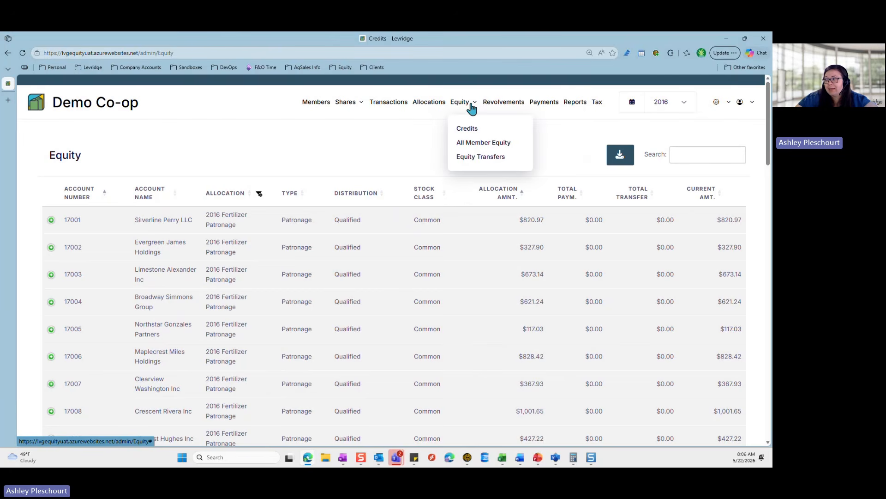
{"action": "left_click", "coordinate": [472, 142]}
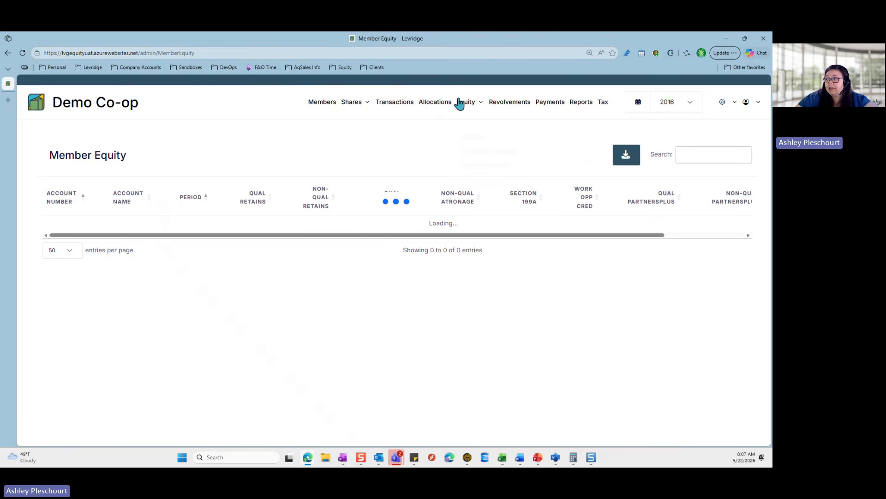
{"action": "mouse_move", "coordinate": [471, 109]}
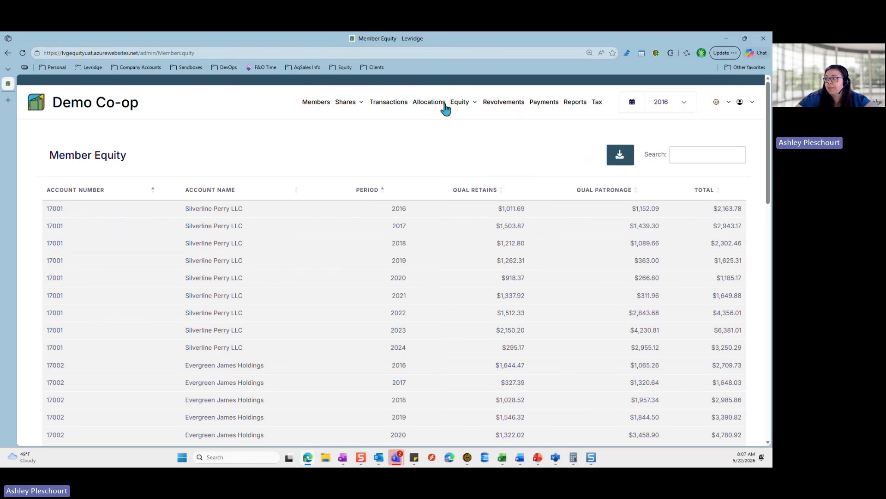
{"action": "left_click", "coordinate": [459, 103]}
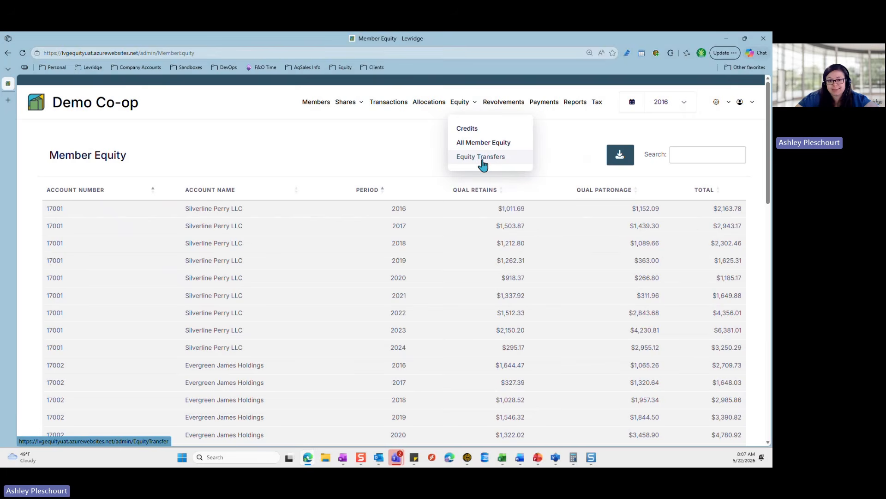
View the first member's record in the Members list and start an equity transfer from its equity and stocks details
{"action": "left_click", "coordinate": [320, 105]}
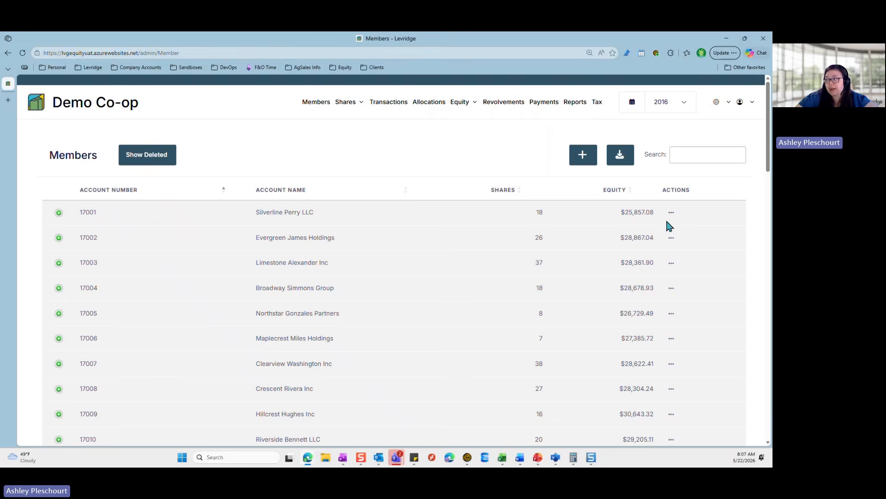
{"action": "left_click", "coordinate": [671, 212]}
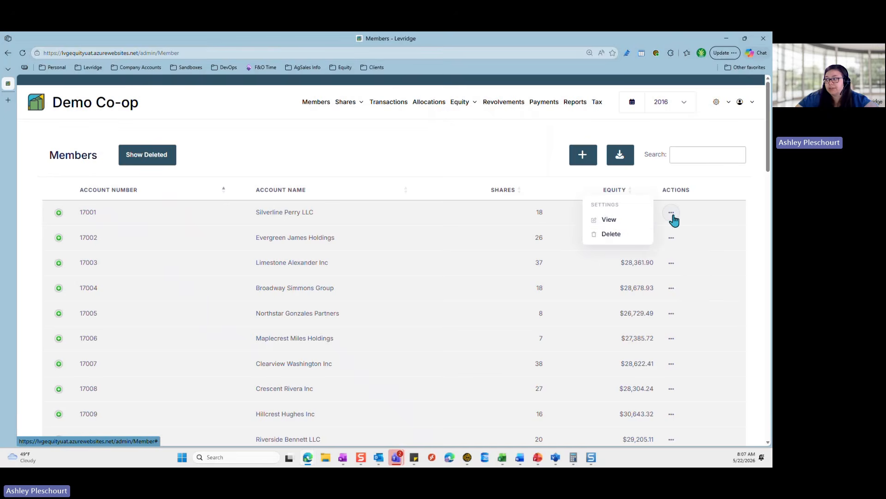
{"action": "left_click", "coordinate": [619, 223]}
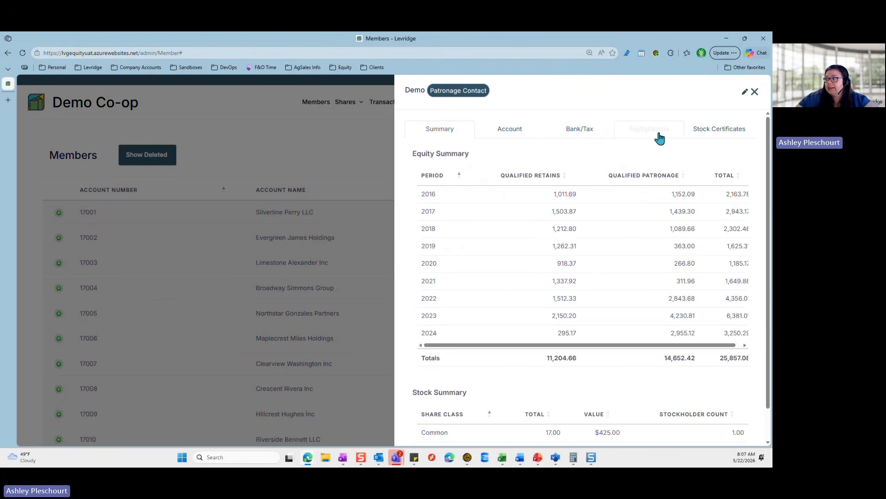
{"action": "left_click", "coordinate": [659, 138]}
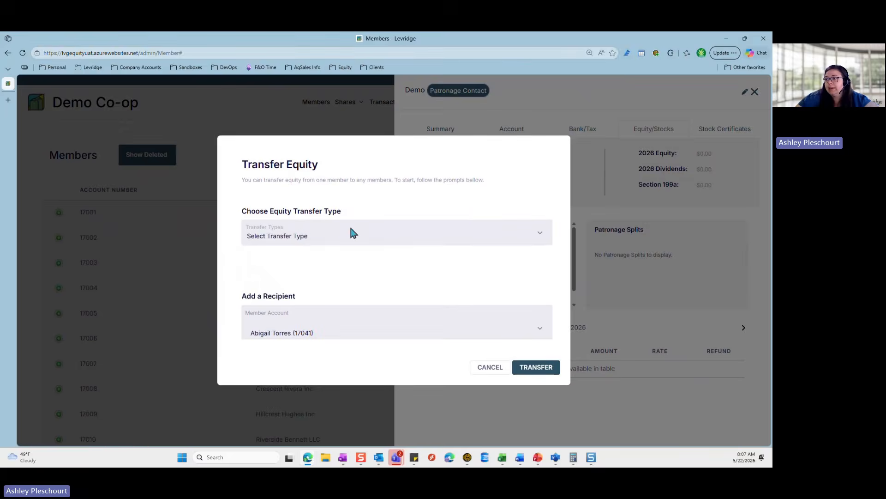
Try the All and Allocation equity transfer types, selecting the 2016 Grain Patronage allocation and then clearing that choice
{"action": "left_click", "coordinate": [305, 236]}
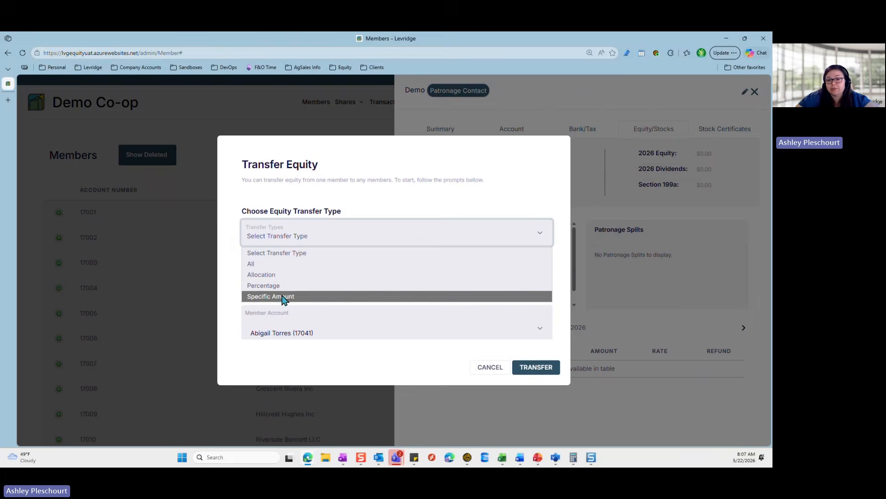
{"action": "left_click", "coordinate": [286, 267]}
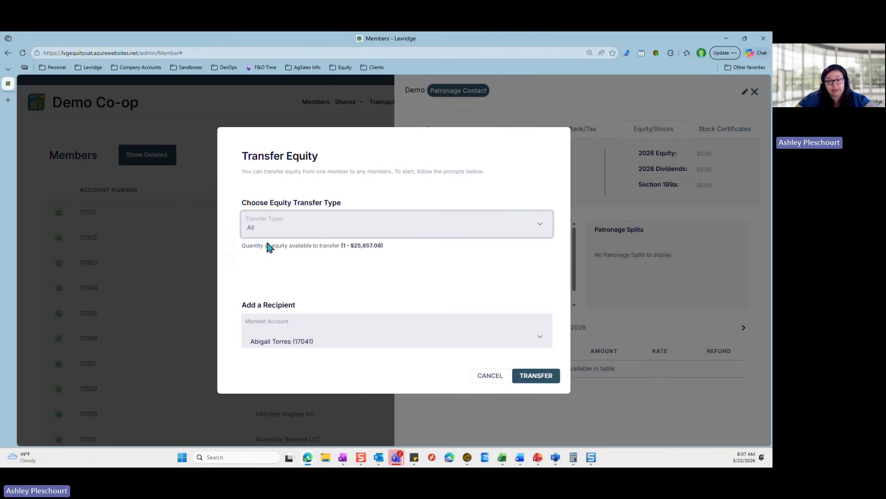
{"action": "left_click", "coordinate": [295, 227]}
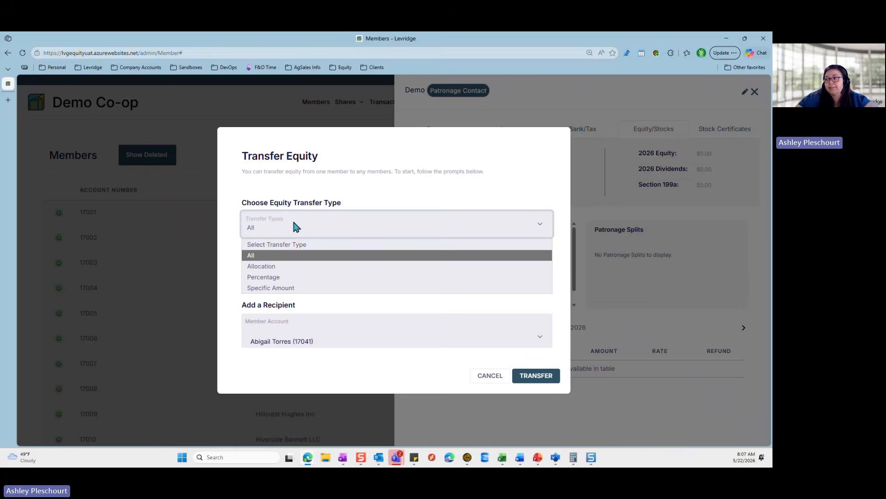
{"action": "left_click", "coordinate": [272, 265]}
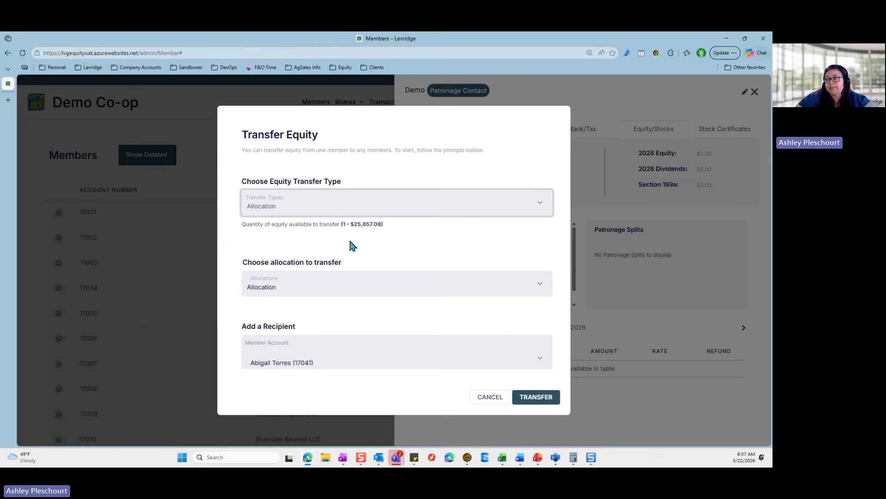
{"action": "left_click", "coordinate": [290, 294]}
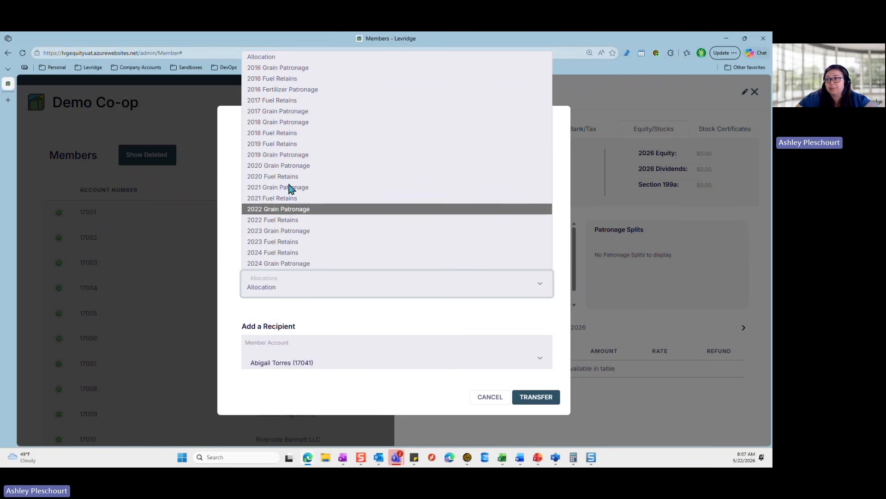
{"action": "left_click", "coordinate": [276, 69]}
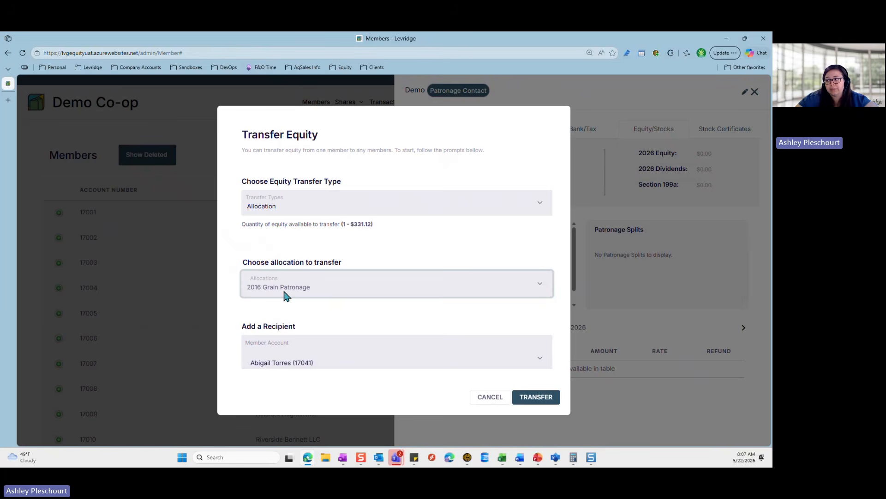
{"action": "left_click", "coordinate": [283, 208]}
{"action": "left_click", "coordinate": [285, 244]}
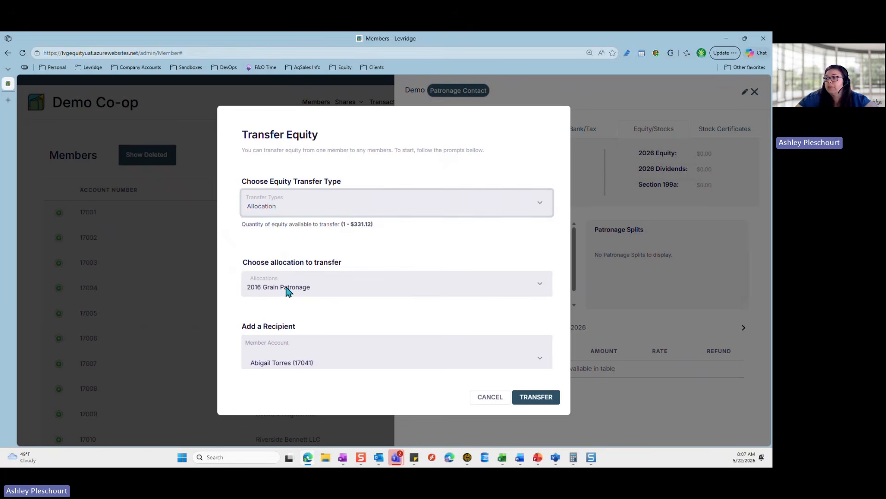
{"action": "left_click", "coordinate": [287, 287]}
{"action": "left_click", "coordinate": [277, 57]}
Try the Percentage transfer type by Allocation with 2016 Grain Patronage, and select the percent value for editing
{"action": "left_click", "coordinate": [283, 206]}
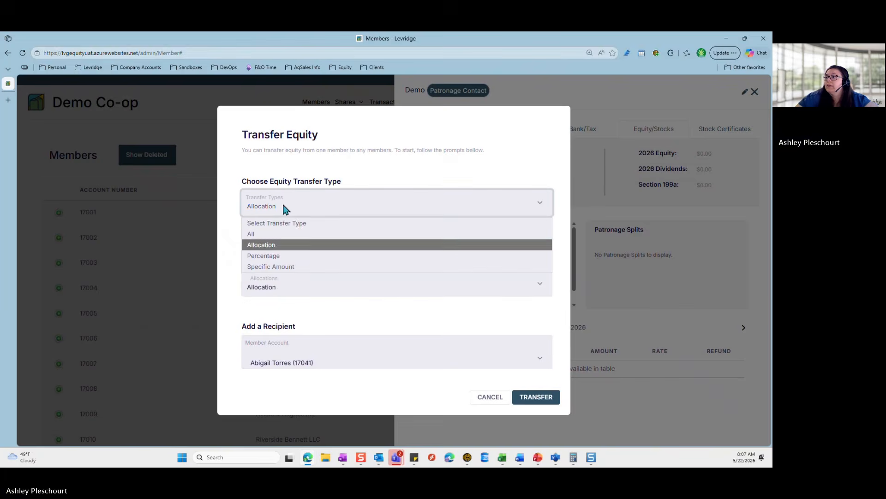
{"action": "left_click", "coordinate": [277, 256]}
{"action": "left_click", "coordinate": [286, 231]}
{"action": "left_click", "coordinate": [280, 255]}
{"action": "left_click", "coordinate": [281, 277]}
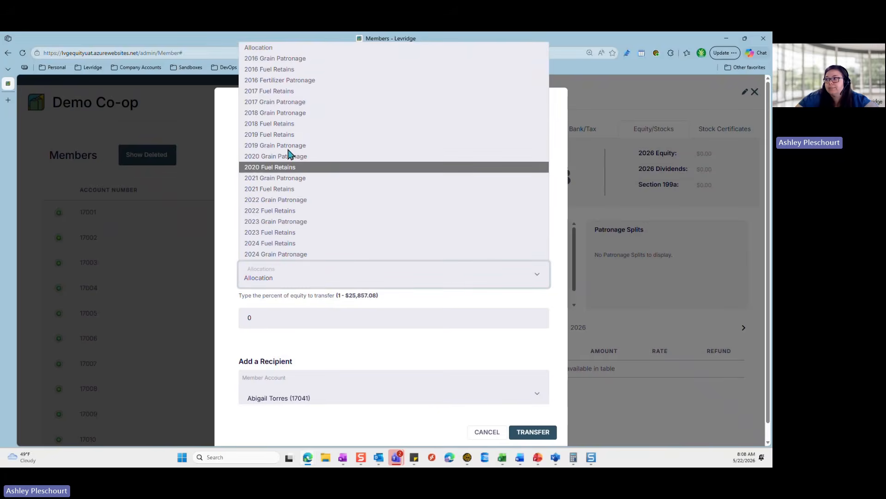
{"action": "left_click", "coordinate": [277, 58]}
{"action": "left_click", "coordinate": [307, 319]}
{"action": "left_click_drag", "start_coordinate": [312, 319], "coordinate": [213, 322]}
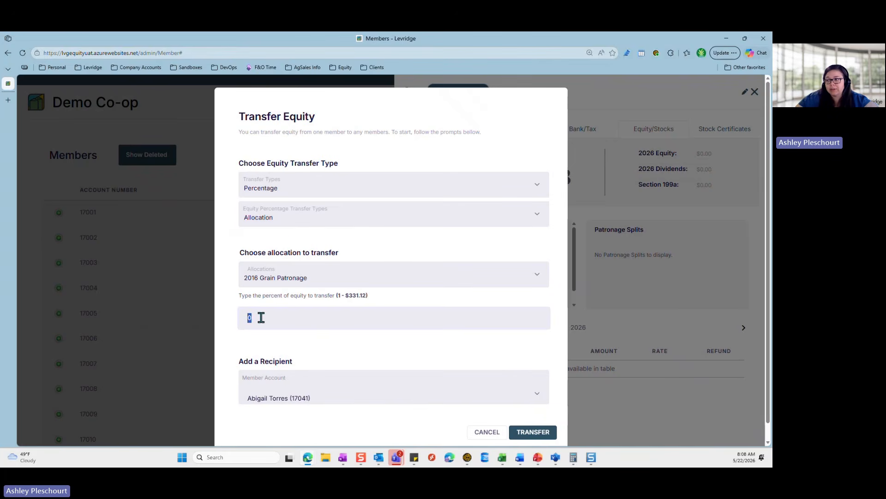
{"action": "left_click", "coordinate": [287, 220]}
Set the equity transfer to Specific Amount from the 2024 Fuel Retains allocation, with a quantity of 200.00
{"action": "left_click", "coordinate": [280, 189]}
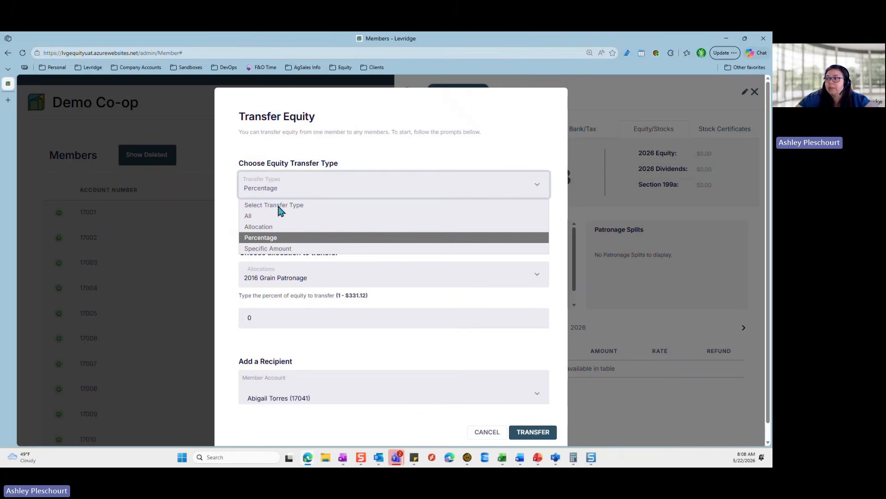
{"action": "left_click", "coordinate": [283, 248]}
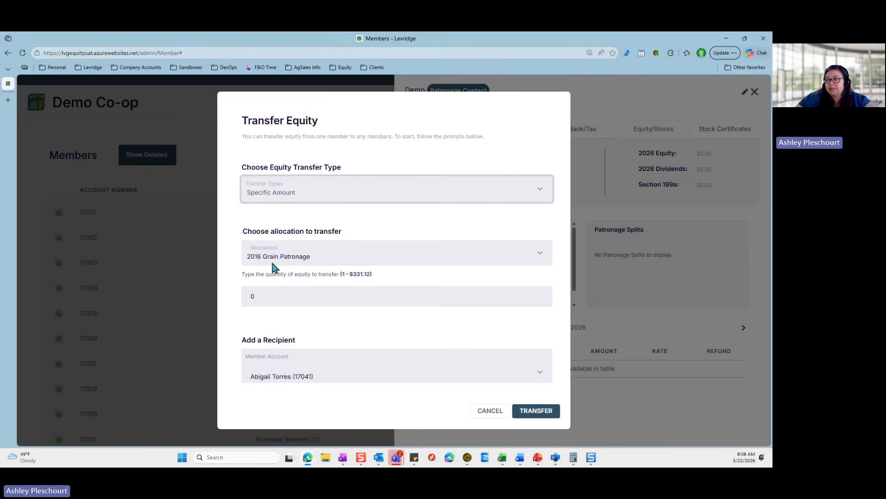
{"action": "left_click", "coordinate": [275, 258]}
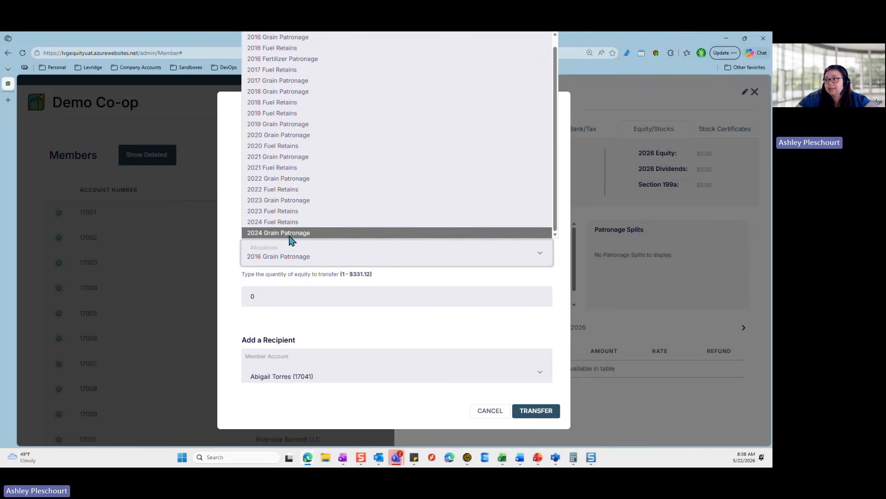
{"action": "scroll", "coordinate": [283, 143], "scroll_direction": "up", "scroll_amount": 1}
{"action": "left_click", "coordinate": [286, 235]}
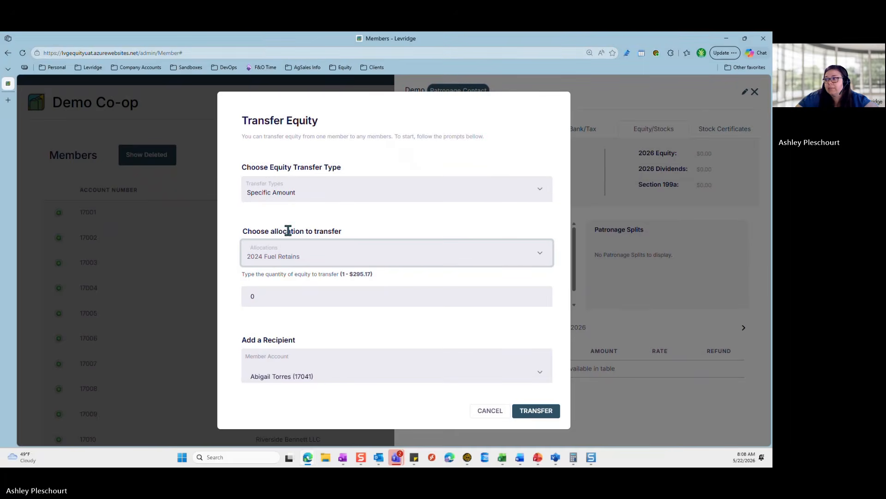
{"action": "left_click", "coordinate": [292, 294]}
{"action": "type", "text": "200.00"}
Choose the second member account in the recipient list and carry out the equity transfer
{"action": "left_click", "coordinate": [293, 377]}
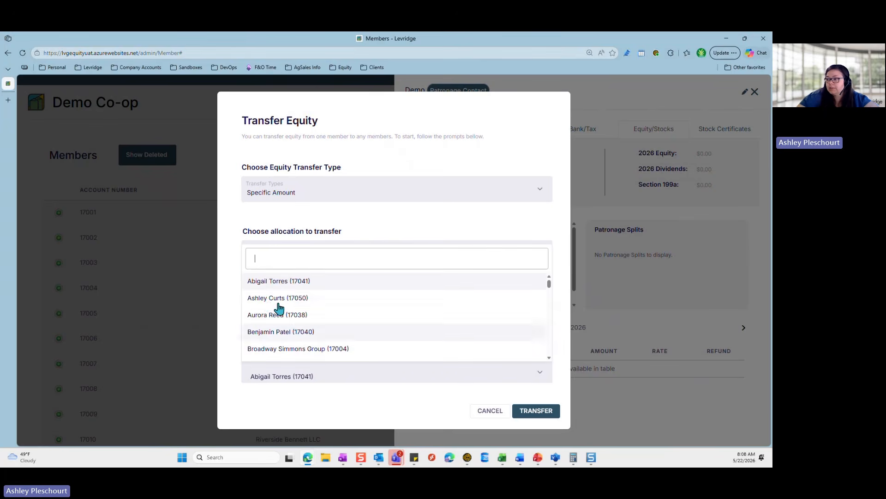
{"action": "left_click", "coordinate": [266, 299]}
{"action": "left_click", "coordinate": [533, 415]}
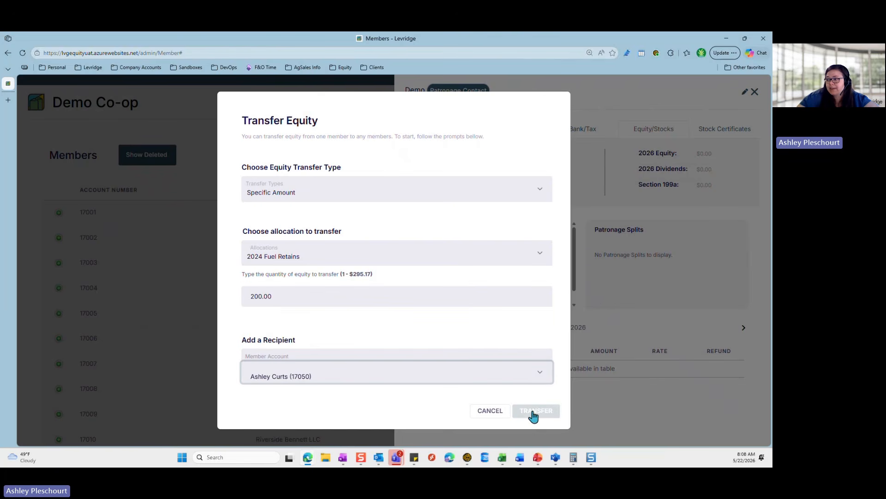
{"action": "left_click", "coordinate": [533, 414]}
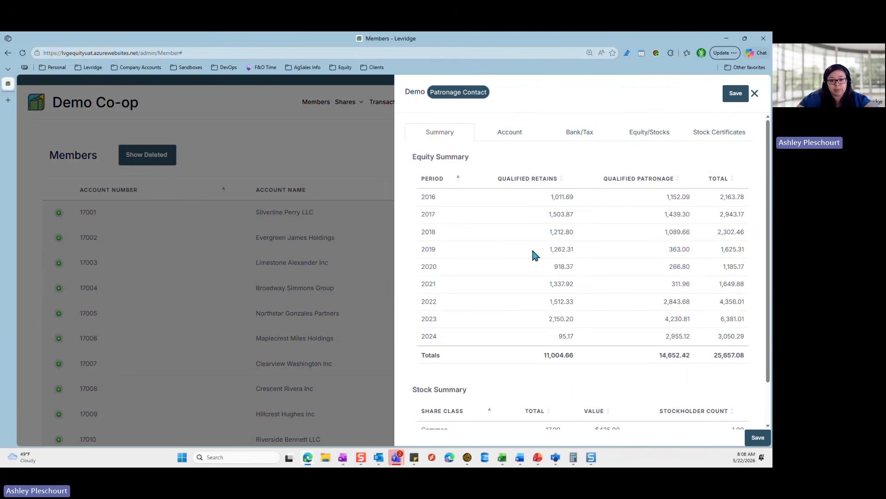
Open the member's equity and stocks details, close the record, and view the Equity Transfers list
{"action": "left_click", "coordinate": [655, 131]}
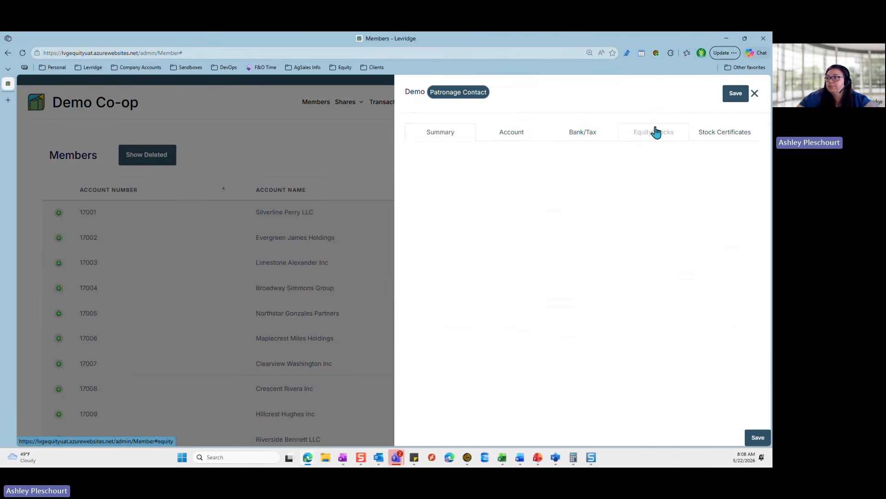
{"action": "left_click", "coordinate": [754, 93]}
{"action": "left_click", "coordinate": [465, 101]}
{"action": "left_click", "coordinate": [468, 158]}
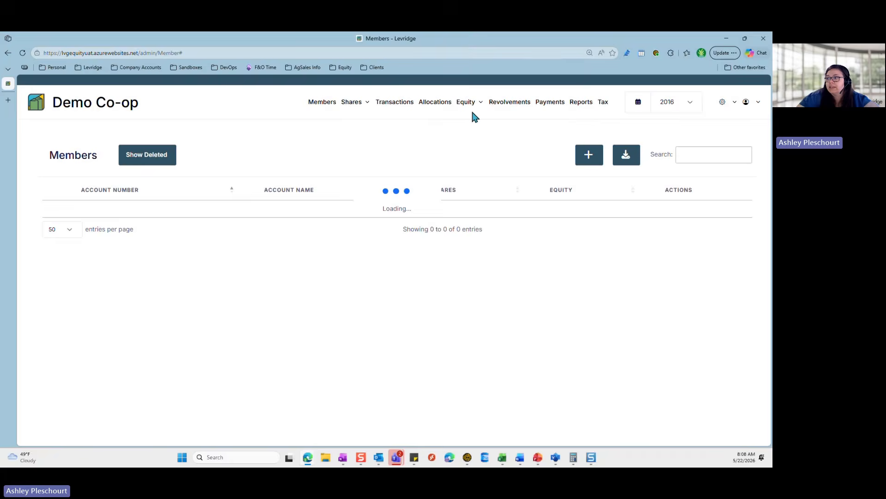
{"action": "left_click", "coordinate": [466, 104]}
{"action": "left_click", "coordinate": [471, 158]}
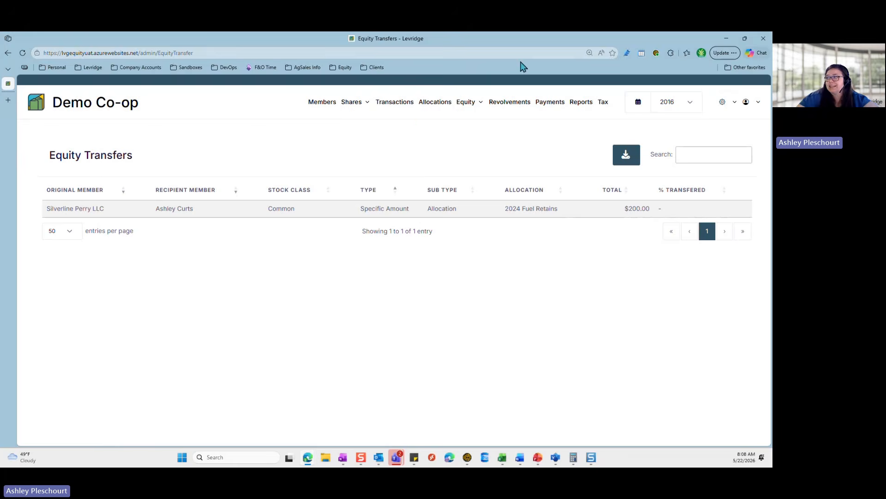
Open the Revolvements list and set the working period to 2026
{"action": "left_click", "coordinate": [511, 105]}
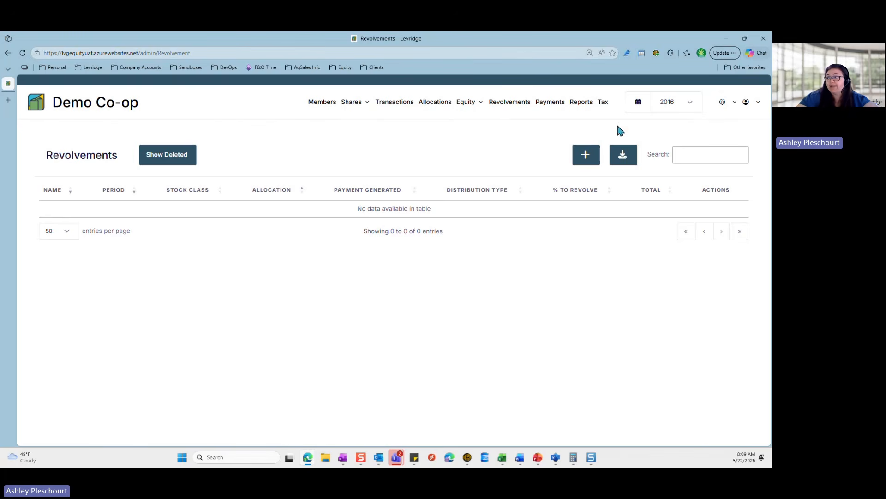
{"action": "left_click", "coordinate": [693, 102]}
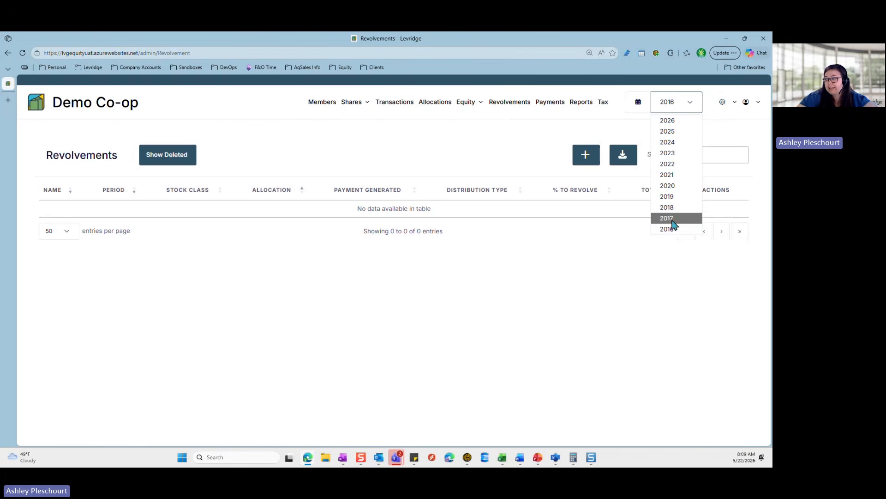
{"action": "left_click", "coordinate": [676, 121]}
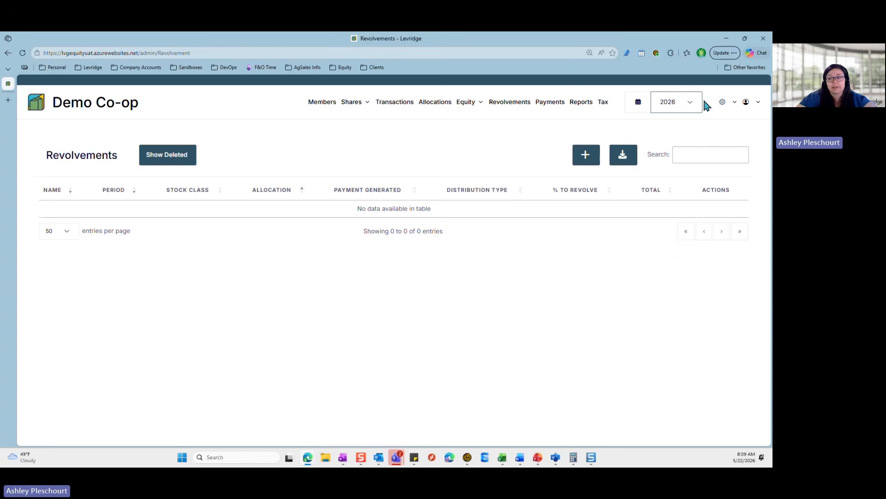
Start a new revolvement and name it 2026 Patronage Revolvement
{"action": "left_click", "coordinate": [580, 156]}
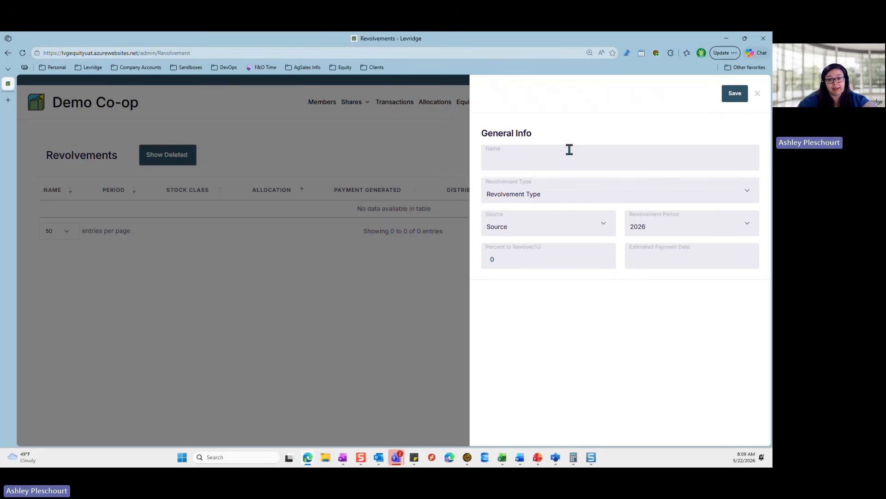
{"action": "left_click", "coordinate": [509, 158]}
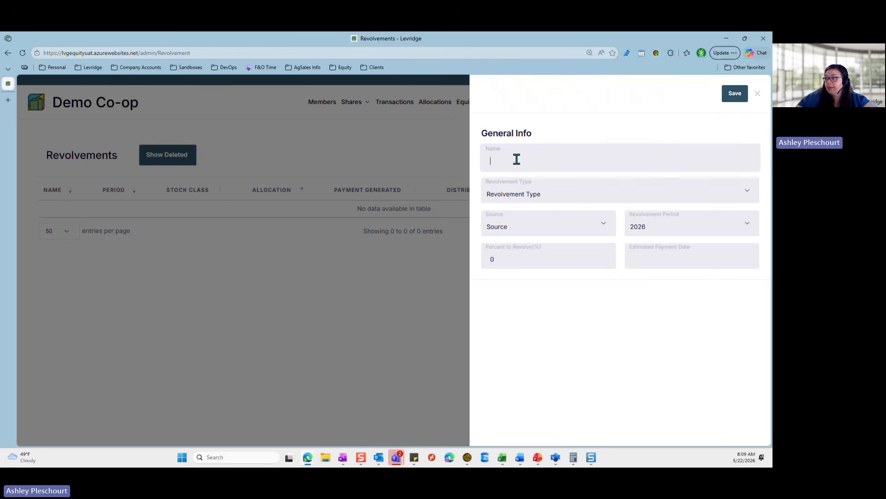
{"action": "type", "text": "2026"}
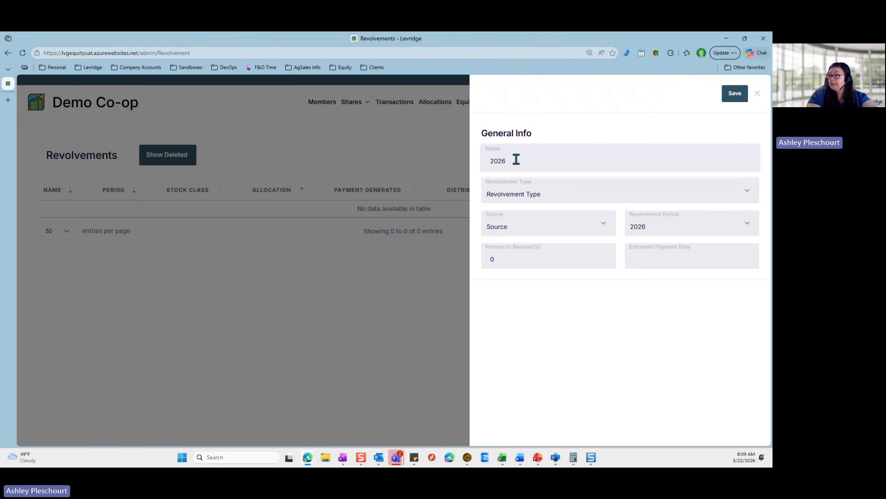
{"action": "type", "text": " Patrona"}
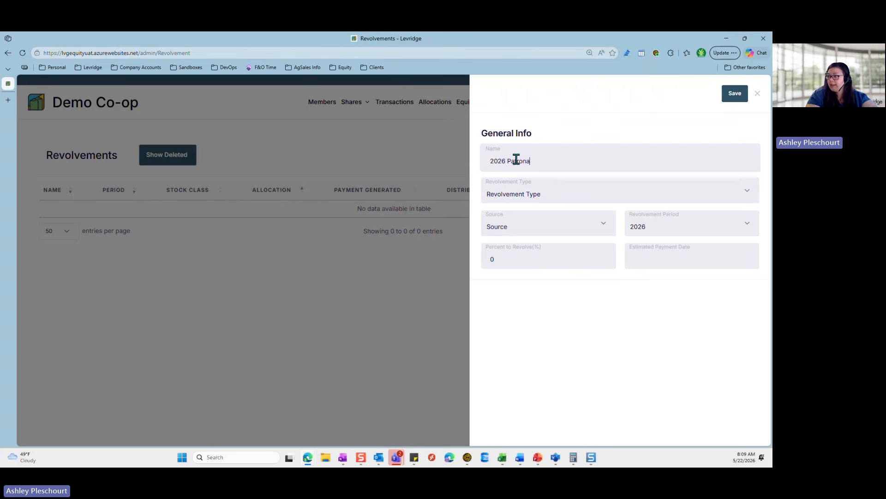
{"action": "type", "text": "ge Re"}
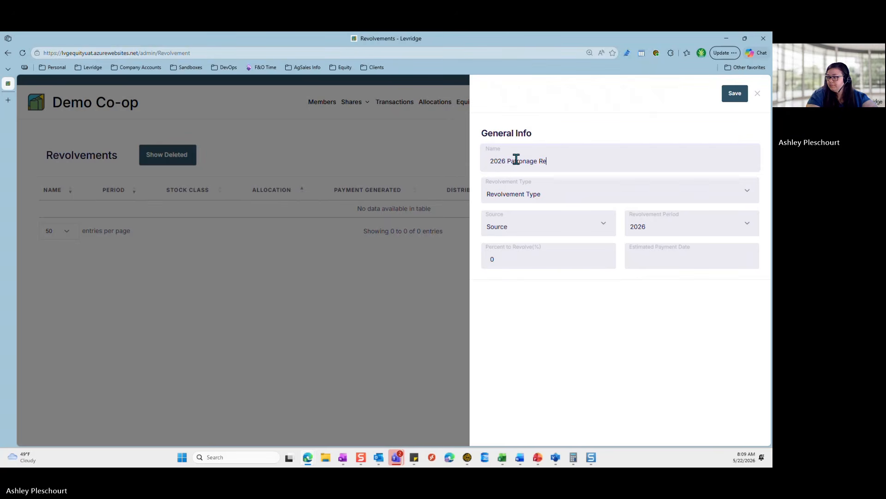
{"action": "type", "text": "volvement"}
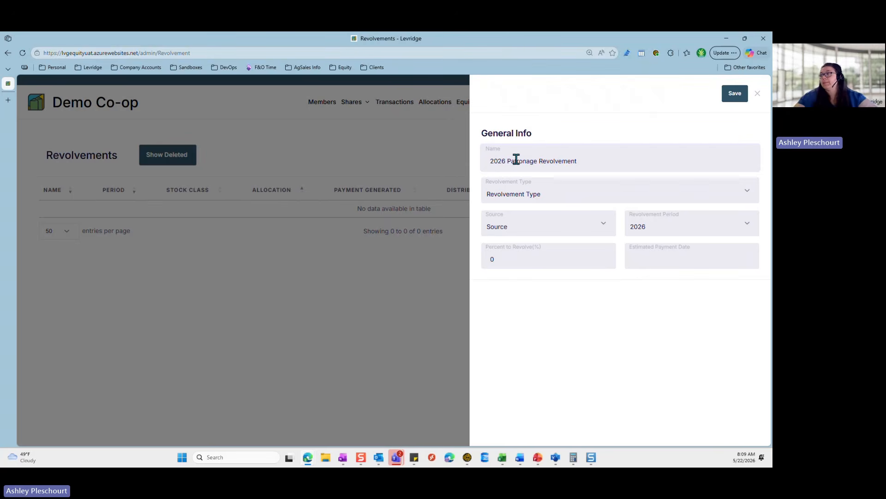
Set the revolvement type to Standard, the source to Demo, the revolvement period to 2026 and the percent to revolve to 100
{"action": "left_click", "coordinate": [536, 196]}
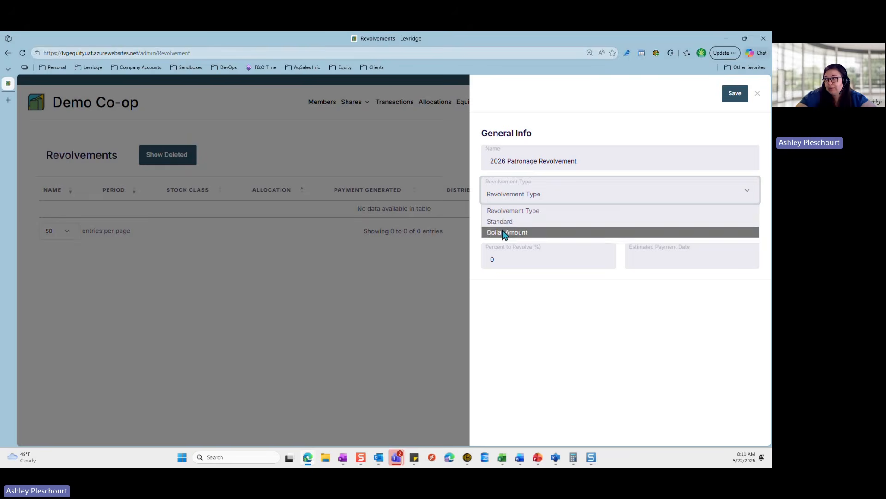
{"action": "left_click", "coordinate": [510, 221]}
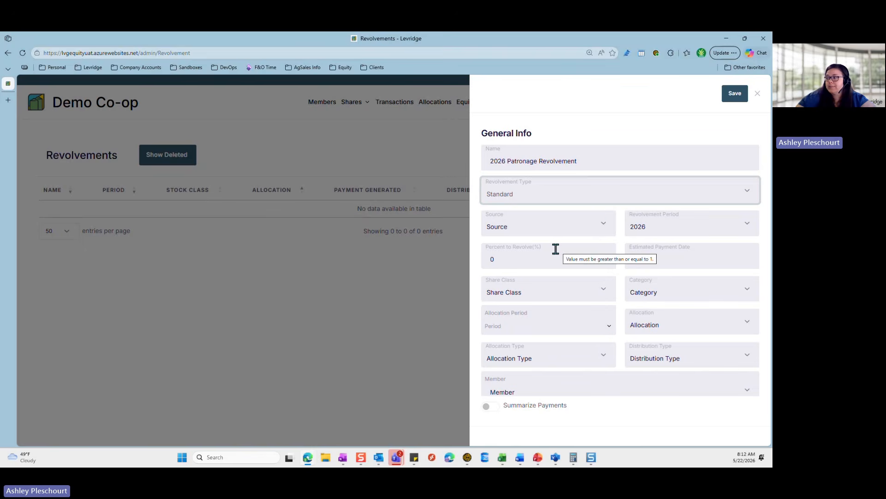
{"action": "left_click", "coordinate": [520, 229]}
{"action": "left_click", "coordinate": [508, 252]}
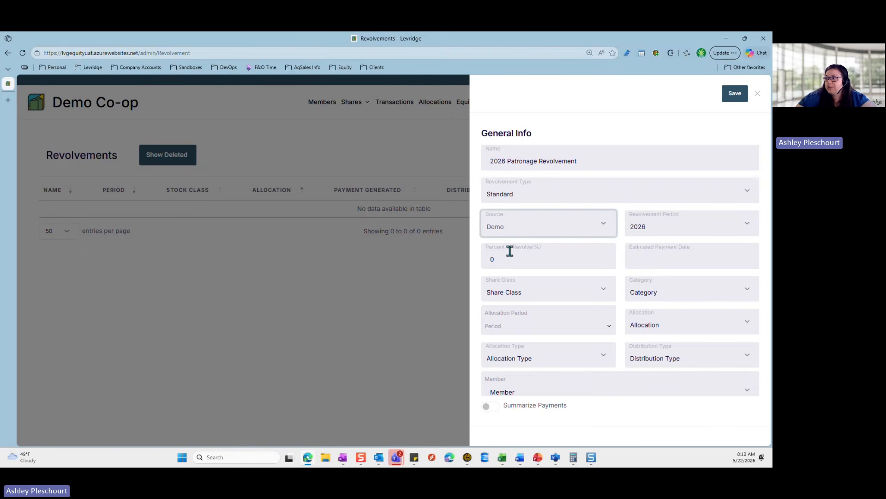
{"action": "left_click", "coordinate": [663, 231]}
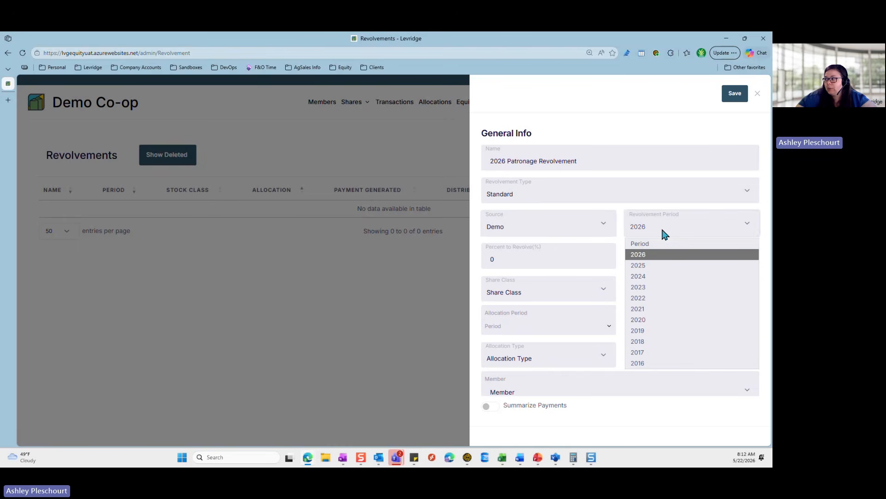
{"action": "left_click", "coordinate": [654, 255]}
{"action": "left_click", "coordinate": [505, 258]}
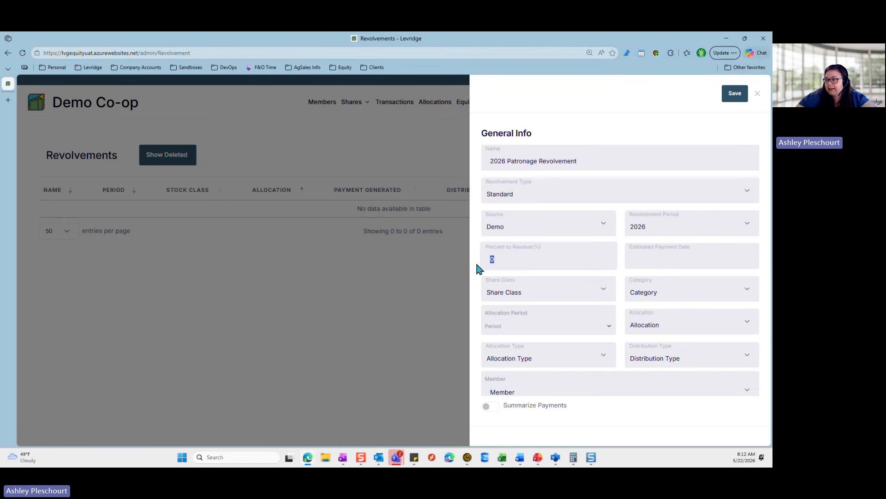
{"action": "type", "text": "100"}
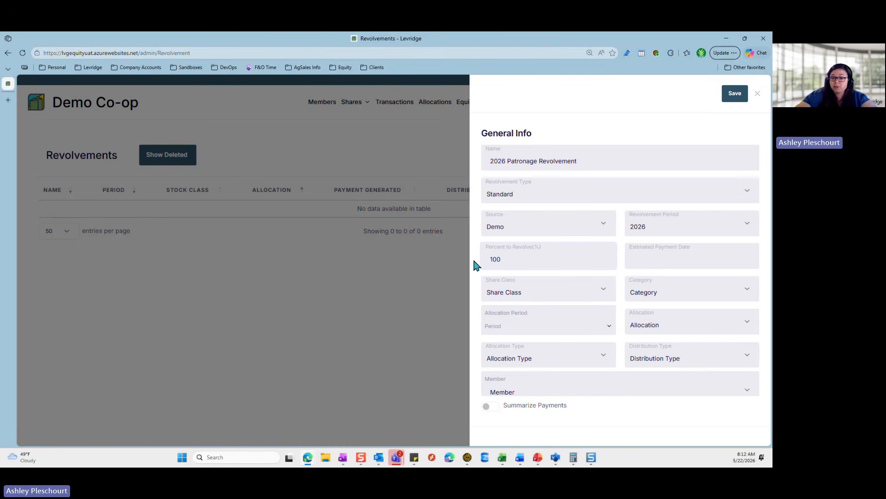
Set the percent to revolve to 50, the share class to Common and the category to ALL
{"action": "type", "text": "50"}
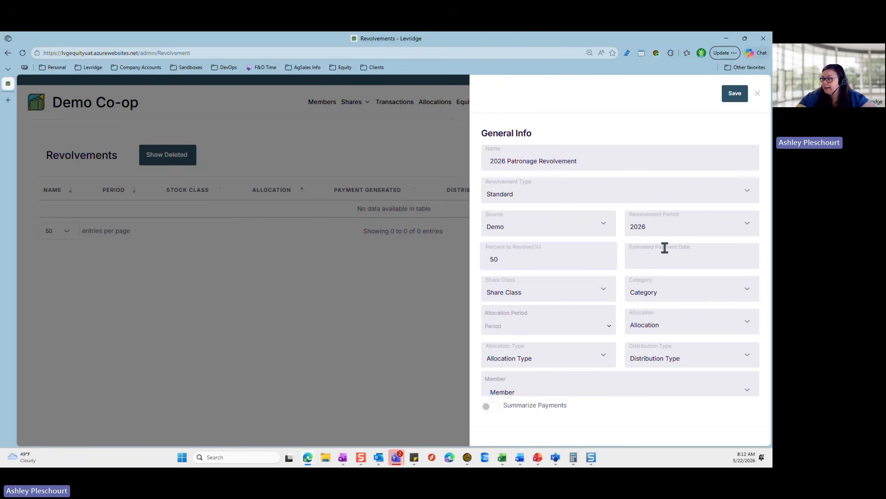
{"action": "left_click", "coordinate": [526, 294]}
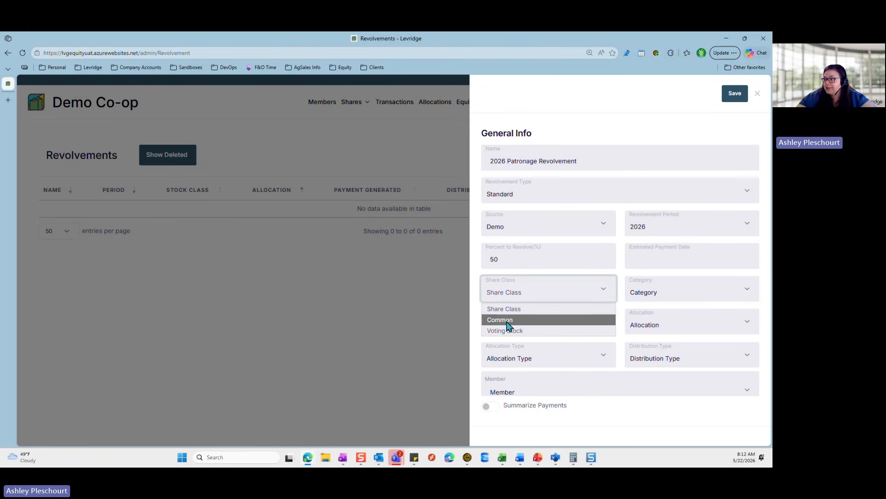
{"action": "left_click", "coordinate": [507, 324]}
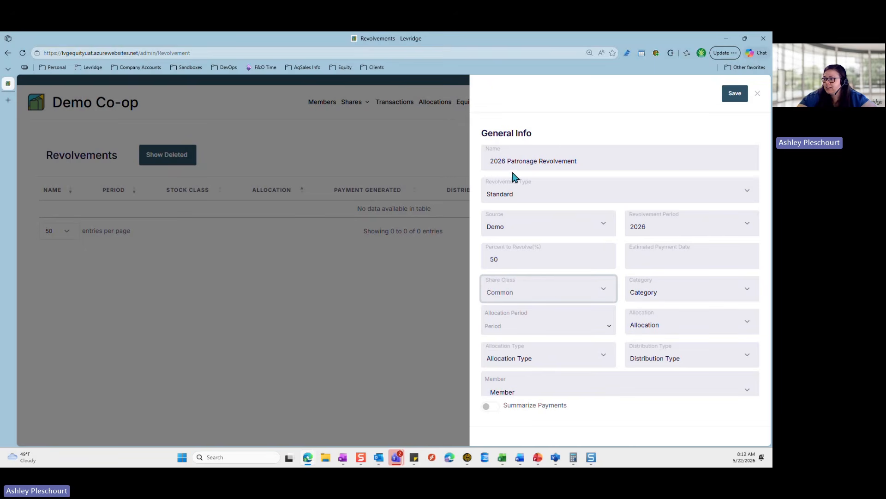
{"action": "left_click", "coordinate": [633, 293]}
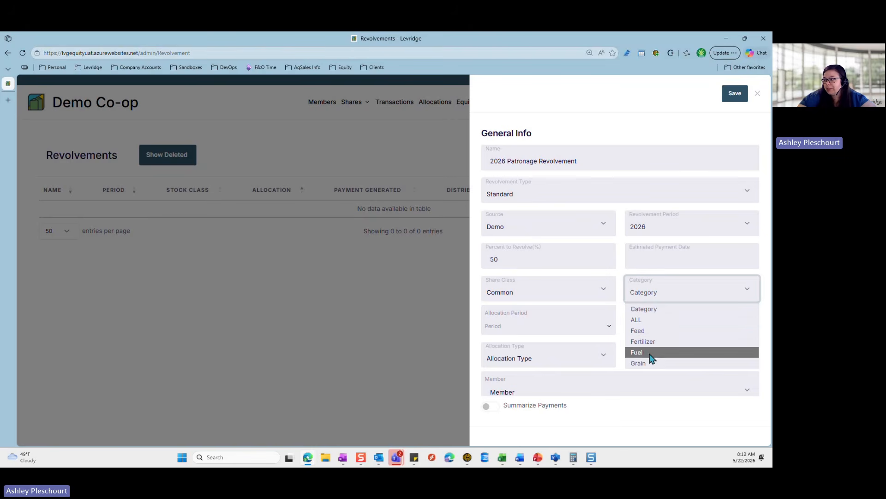
{"action": "left_click", "coordinate": [653, 311]}
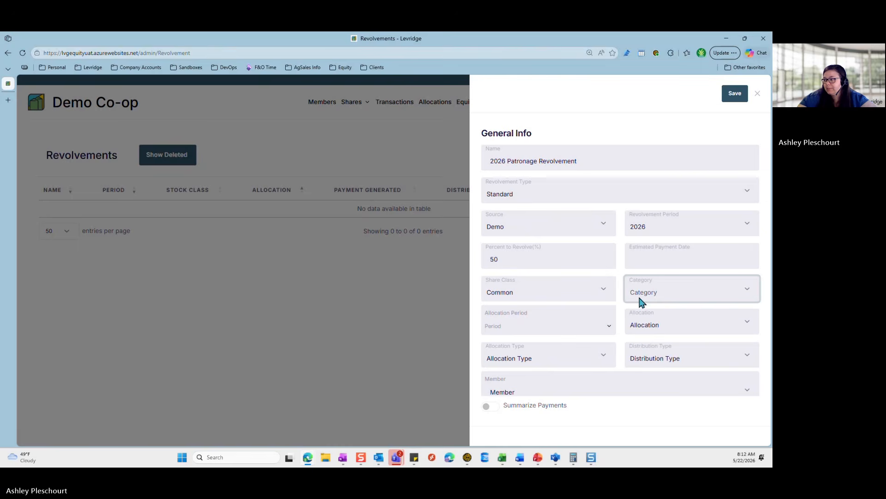
{"action": "left_click", "coordinate": [638, 309]}
{"action": "left_click", "coordinate": [638, 316]}
Set the allocation period to 2016 and leave the specific allocation unselected
{"action": "left_click", "coordinate": [585, 326]}
{"action": "scroll", "coordinate": [508, 415], "scroll_direction": "down", "scroll_amount": 2}
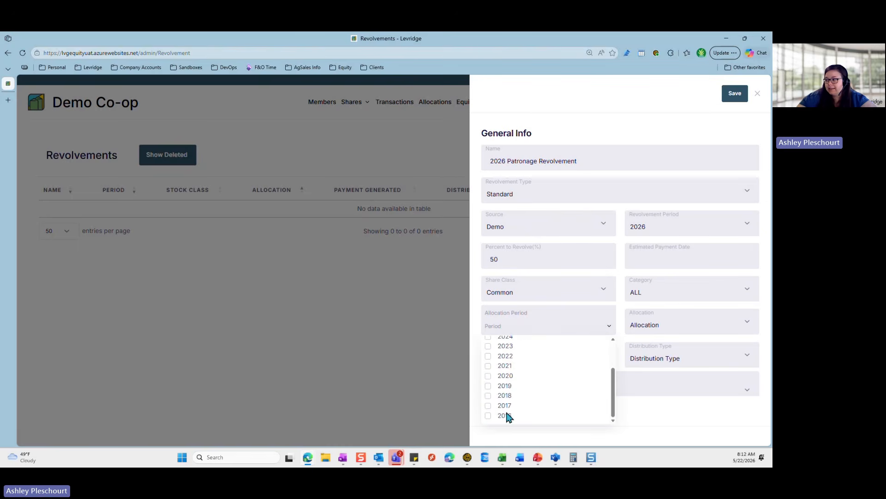
{"action": "left_click", "coordinate": [489, 416]}
{"action": "left_click", "coordinate": [658, 326]}
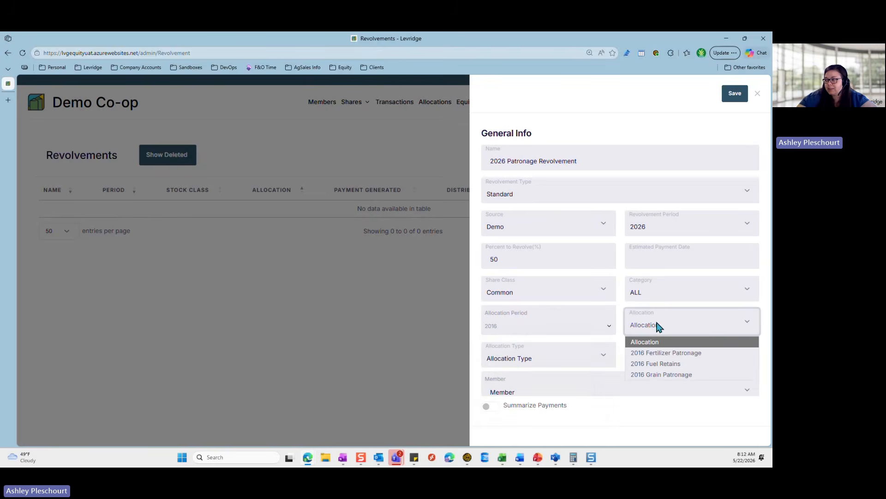
{"action": "left_click", "coordinate": [658, 327]}
{"action": "left_click", "coordinate": [659, 327]}
{"action": "left_click", "coordinate": [644, 344]}
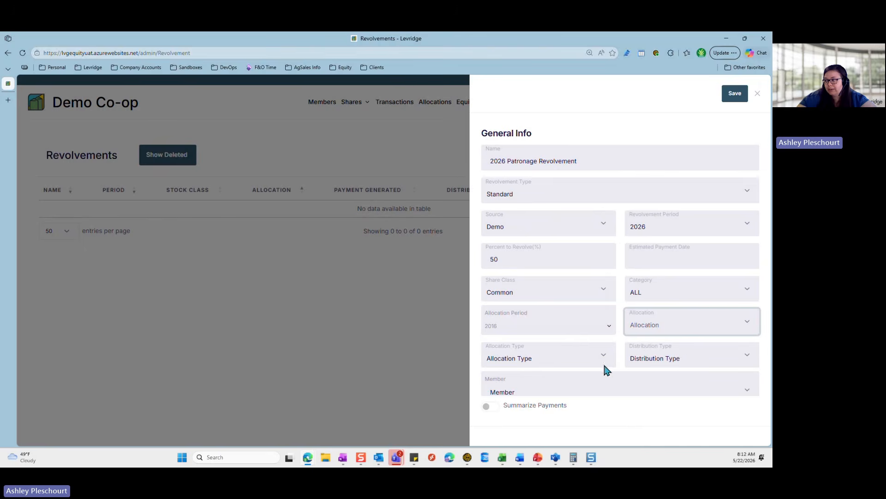
Set the allocation type to Patronage and the distribution type to Qualified
{"action": "left_click", "coordinate": [604, 363]}
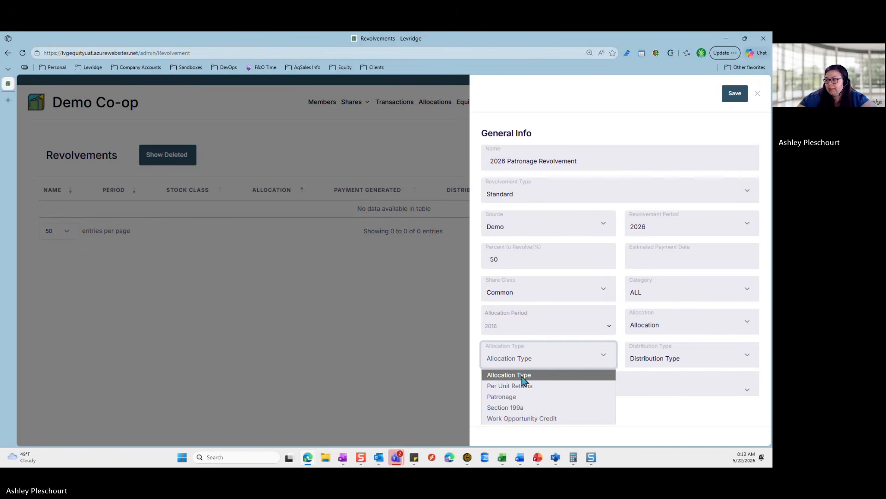
{"action": "left_click", "coordinate": [502, 397]}
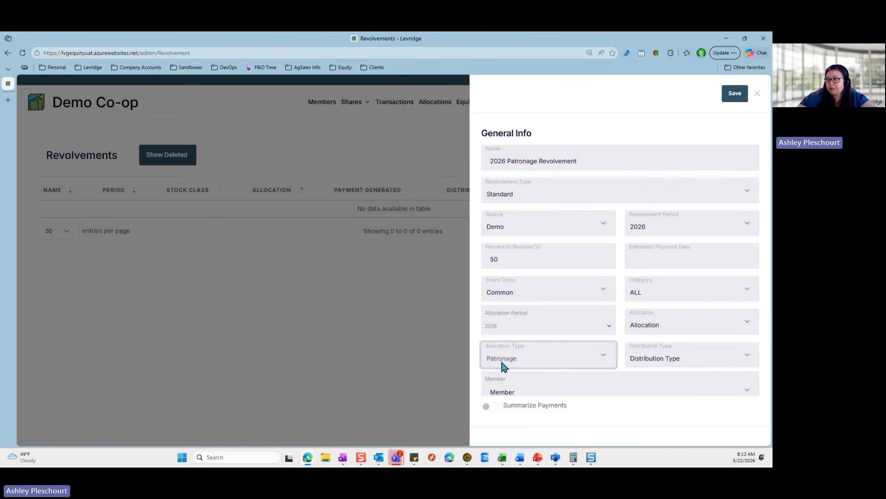
{"action": "left_click", "coordinate": [642, 365]}
{"action": "left_click", "coordinate": [643, 397]}
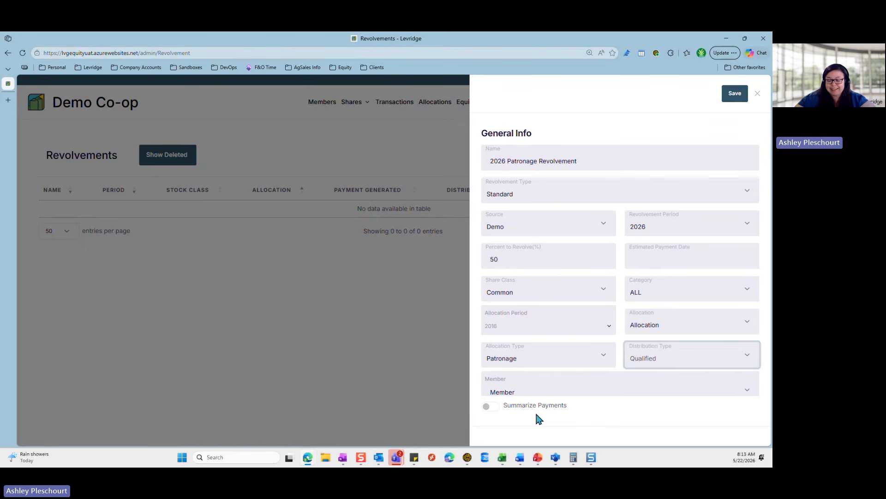
Preview the Summarize Payments option, turn it back off and save the revolvement
{"action": "left_click", "coordinate": [488, 407]}
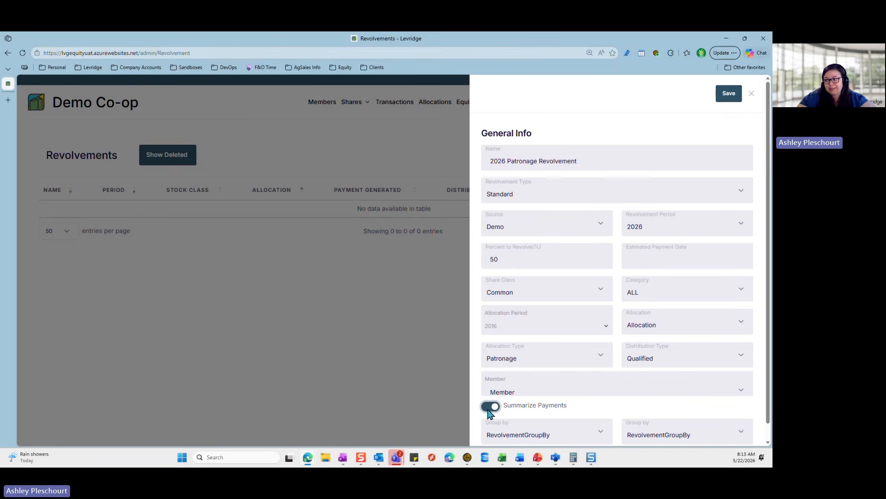
{"action": "left_click", "coordinate": [494, 407]}
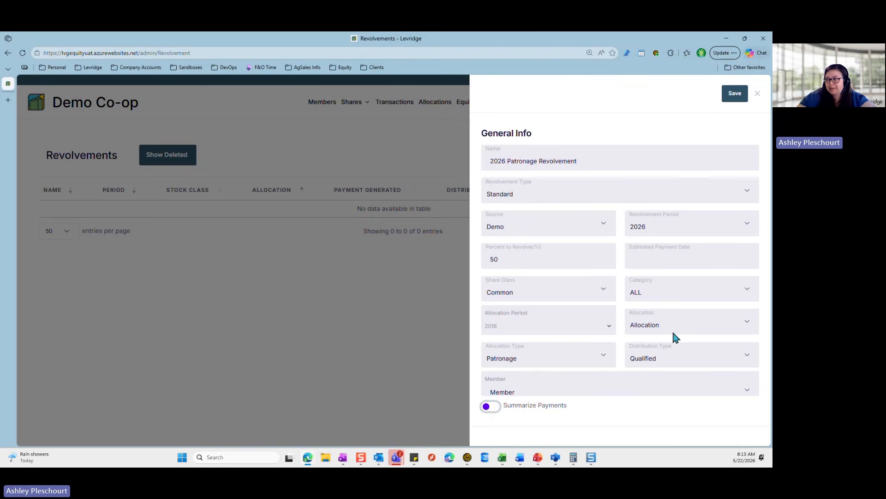
{"action": "left_click", "coordinate": [735, 99]}
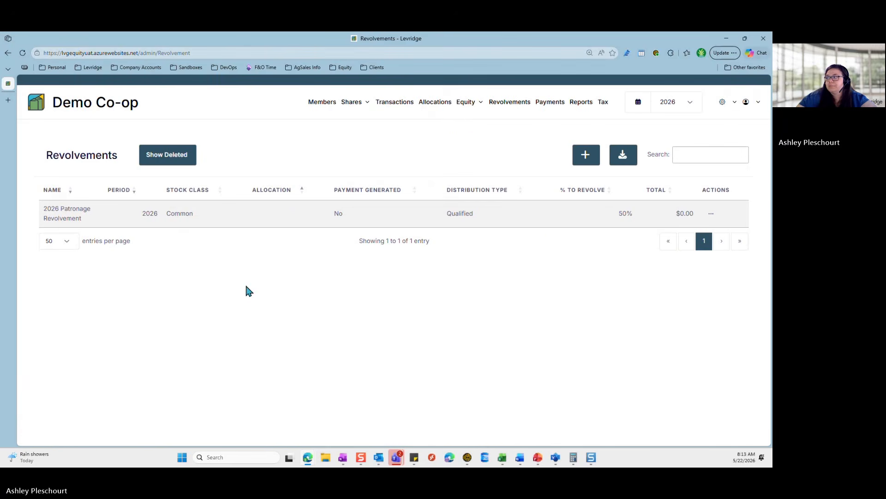
Generate the payments for the 2026 Patronage Revolvement and confirm
{"action": "left_click", "coordinate": [715, 218]}
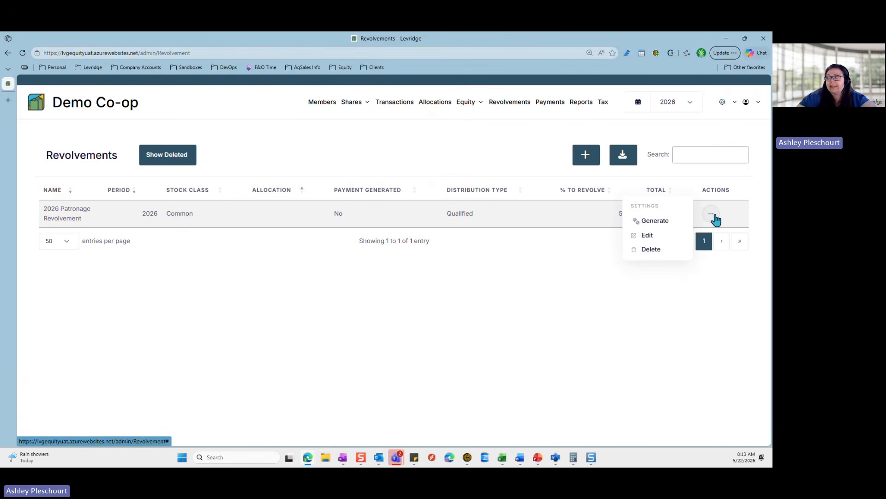
{"action": "left_click", "coordinate": [656, 220]}
{"action": "left_click", "coordinate": [375, 323]}
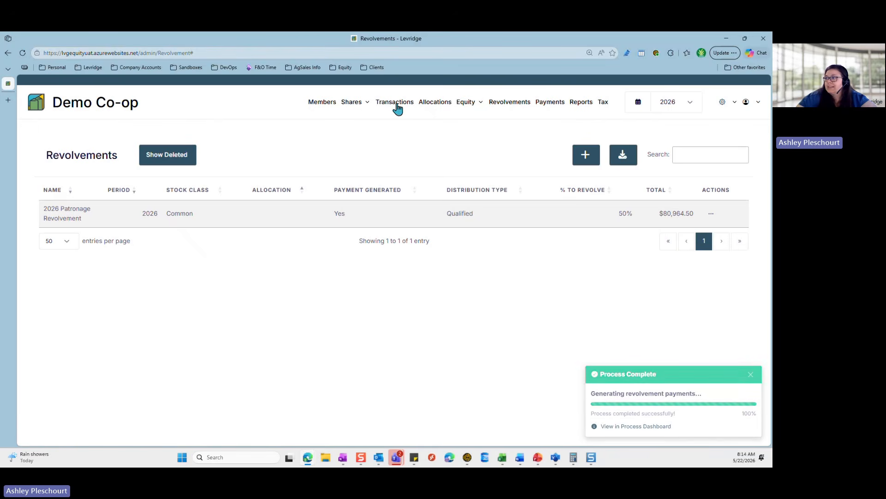
Open the Payments list and inspect the transaction details of the first payment
{"action": "left_click", "coordinate": [555, 105]}
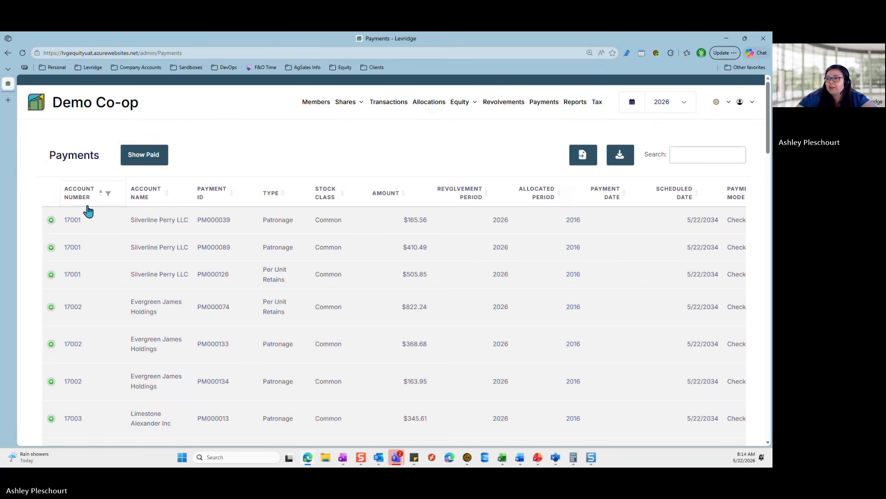
{"action": "left_click", "coordinate": [51, 220]}
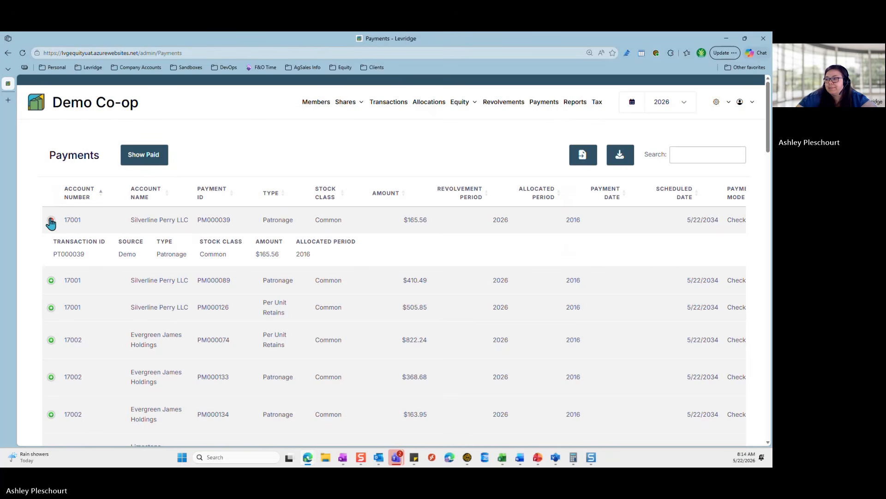
{"action": "left_click", "coordinate": [52, 220]}
View the organizational summary on the dashboard and open the Equity list
{"action": "left_click", "coordinate": [70, 112]}
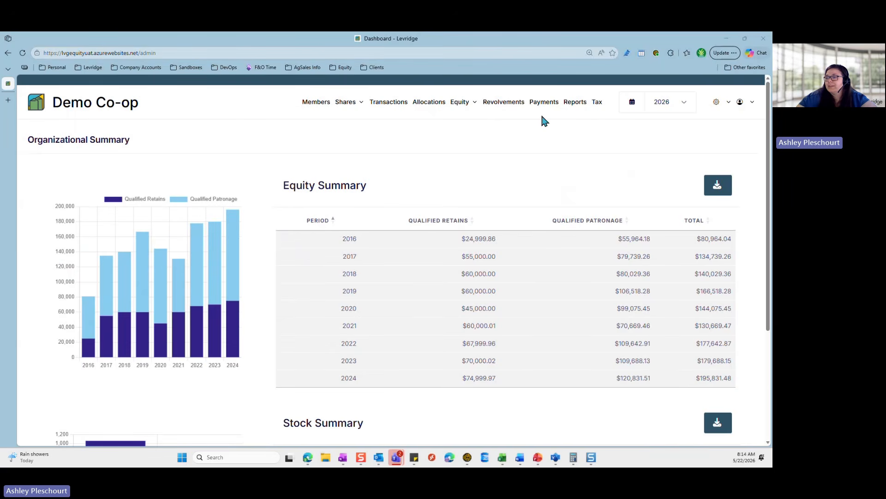
{"action": "left_click", "coordinate": [460, 102]}
{"action": "left_click", "coordinate": [469, 131]}
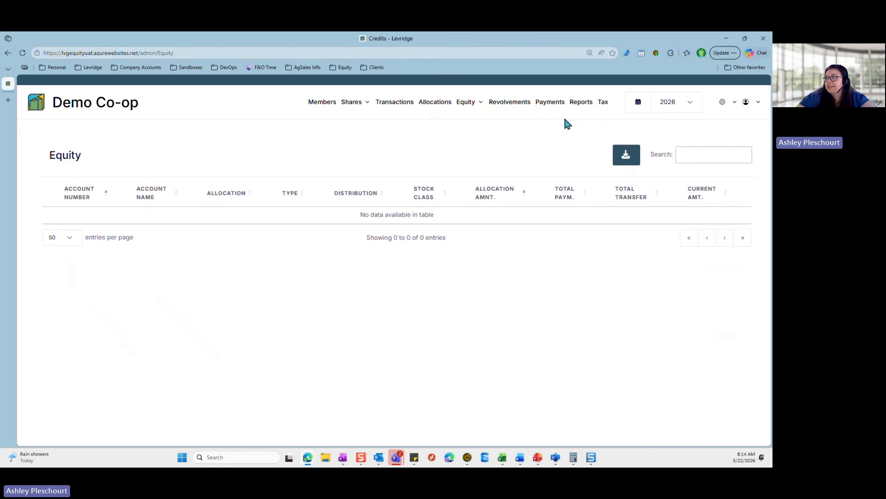
Show the 2016 equity records sorted by allocation and expand the first record's payment details
{"action": "left_click", "coordinate": [687, 101]}
{"action": "left_click", "coordinate": [666, 228]}
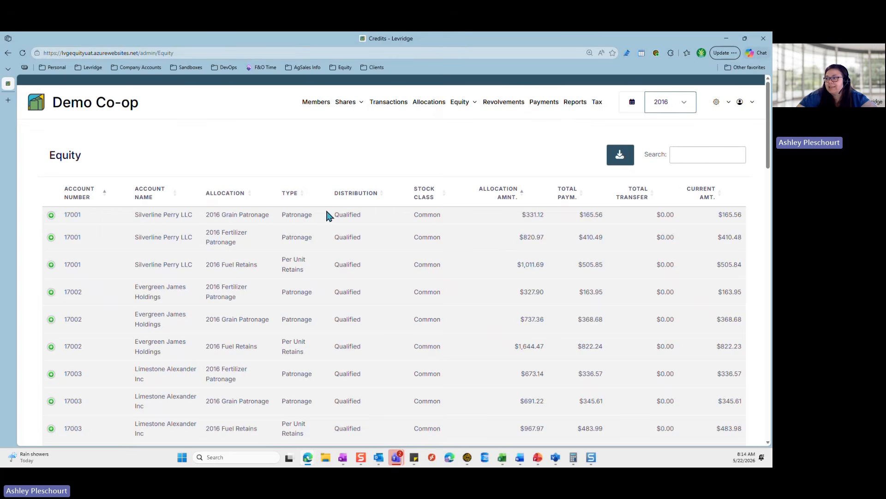
{"action": "left_click", "coordinate": [248, 196]}
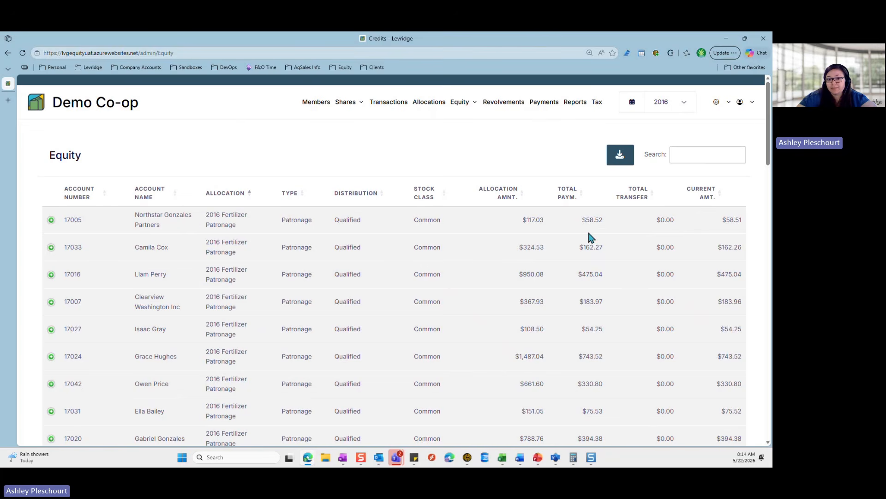
{"action": "left_click", "coordinate": [51, 221]}
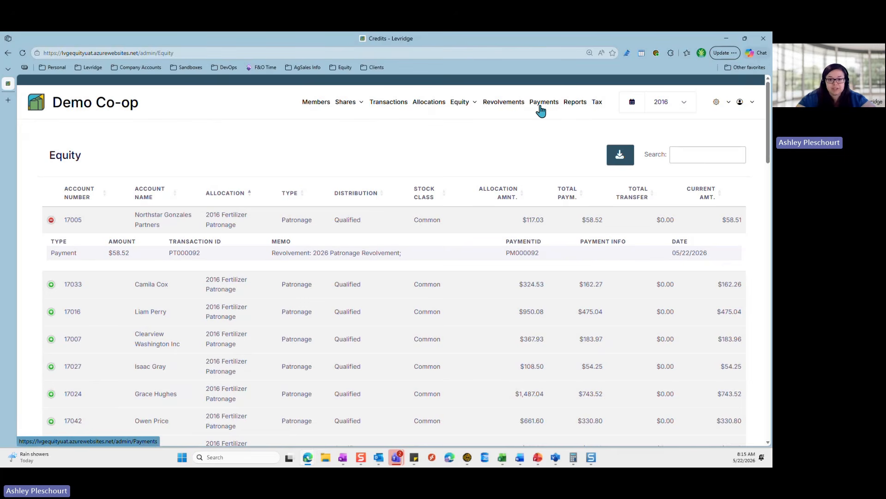
Return to the 2026 revolvements and start a new revolvement of type Dollar Amount
{"action": "left_click", "coordinate": [490, 105]}
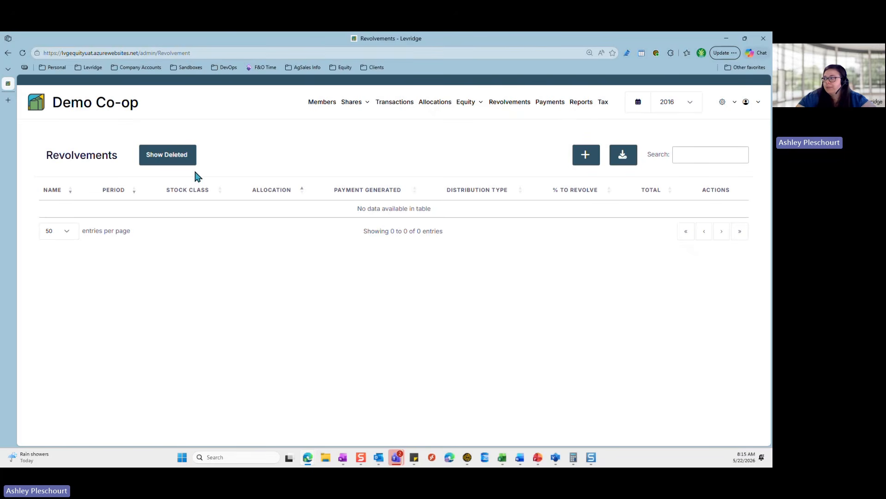
{"action": "left_click", "coordinate": [686, 105]}
{"action": "left_click", "coordinate": [669, 117]}
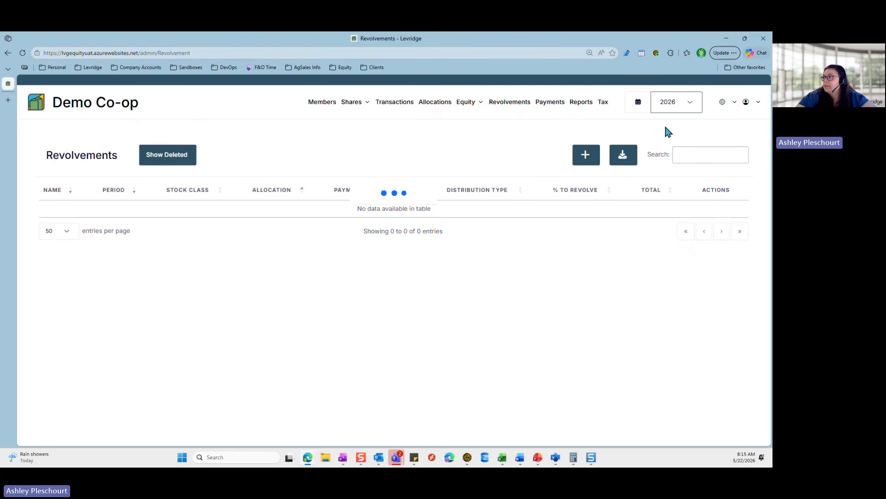
{"action": "left_click", "coordinate": [593, 158]}
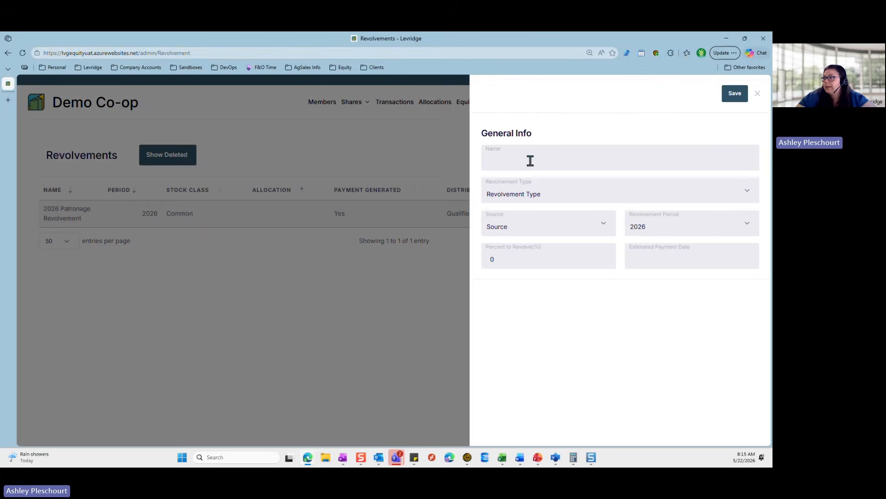
{"action": "left_click", "coordinate": [533, 193]}
{"action": "left_click", "coordinate": [519, 230]}
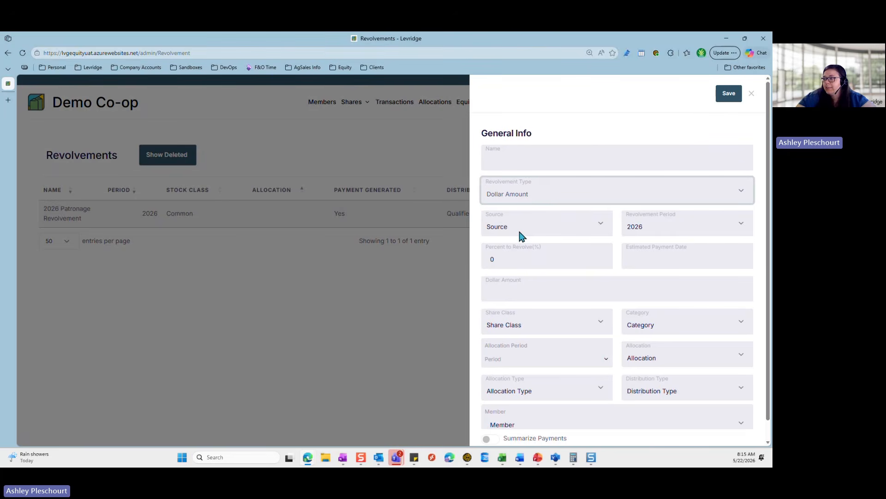
Set the new revolvement's allocation period to 2016
{"action": "left_click", "coordinate": [510, 290]}
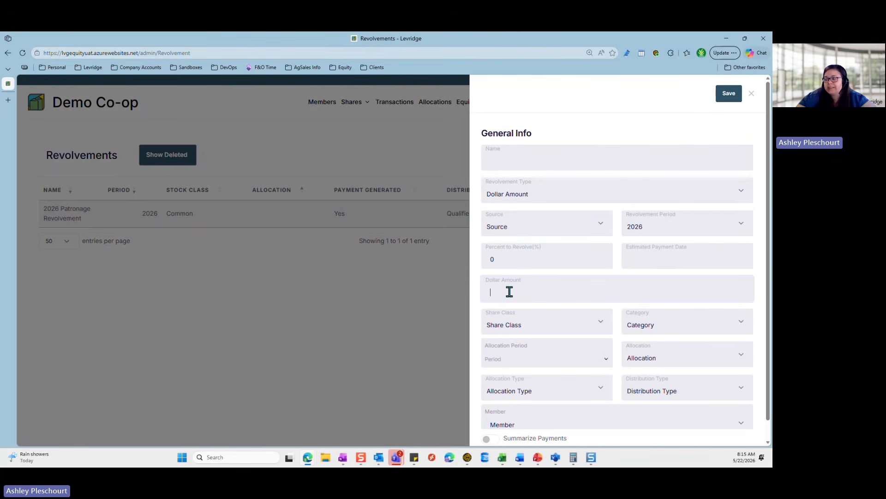
{"action": "left_click", "coordinate": [544, 359]}
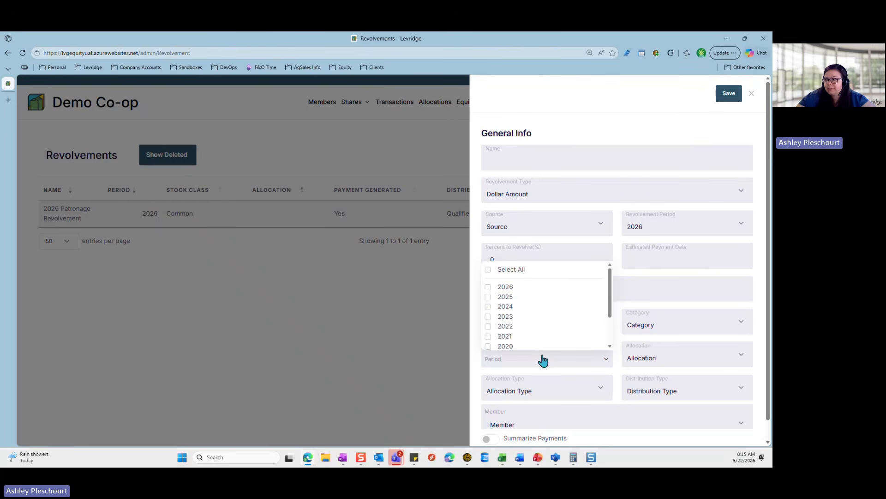
{"action": "scroll", "coordinate": [539, 309], "scroll_direction": "down", "scroll_amount": 5}
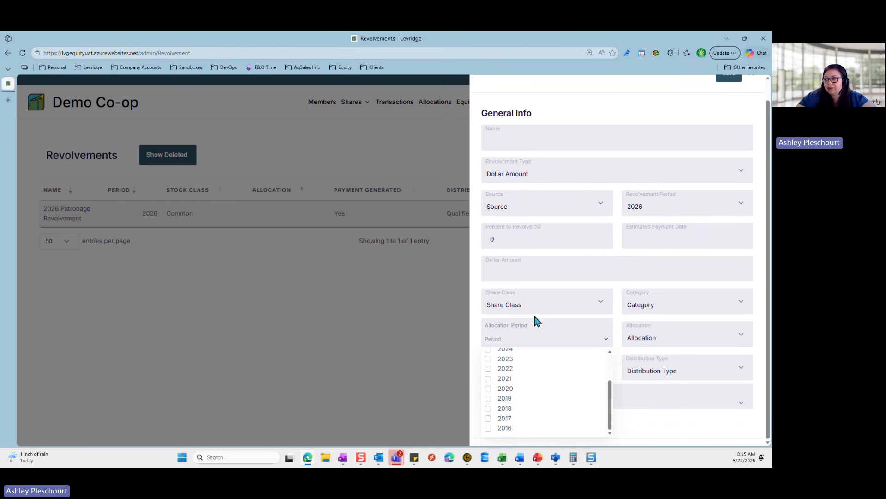
{"action": "left_click", "coordinate": [489, 428]}
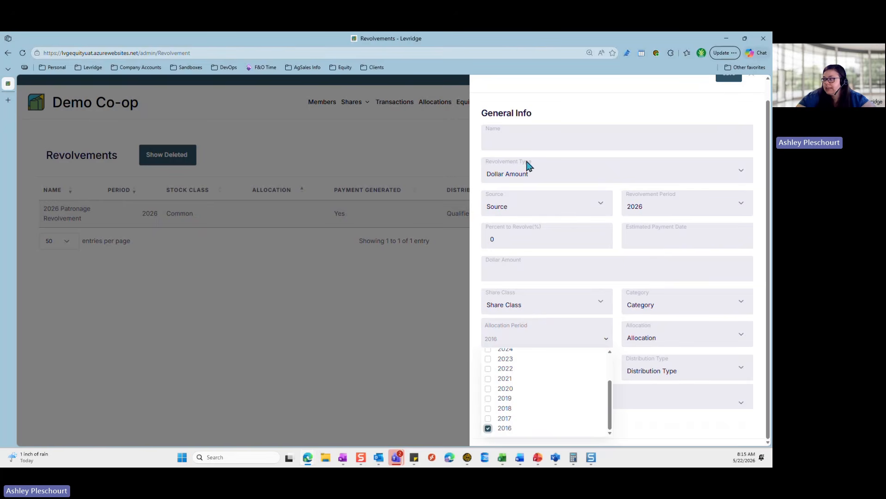
Name the revolvement 2026 Retains and set its source to Demo
{"action": "left_click", "coordinate": [515, 135]}
{"action": "type", "text": "2026 "}
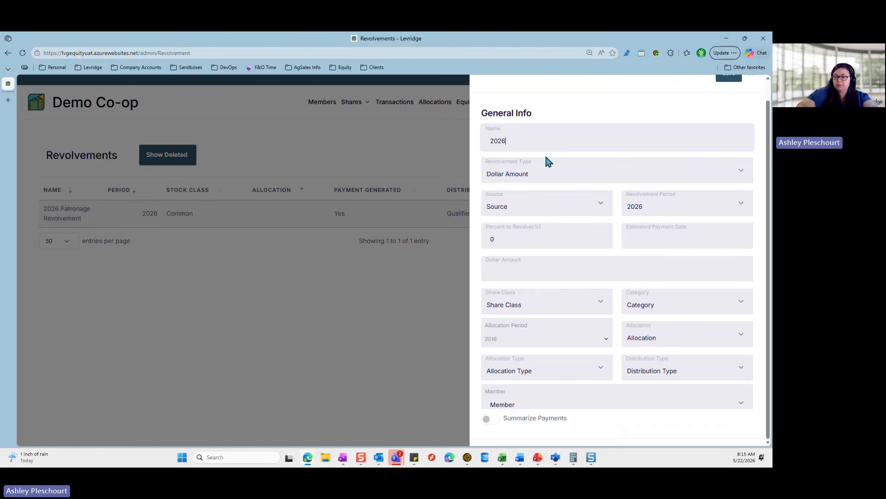
{"action": "type", "text": "Retains"}
{"action": "left_click", "coordinate": [532, 175]}
{"action": "left_click", "coordinate": [520, 208]}
{"action": "left_click", "coordinate": [558, 222]}
Set the 2026 Retains revolvement's percent to revolve to 100 and its dollar amount to 300000
{"action": "left_click", "coordinate": [534, 240]}
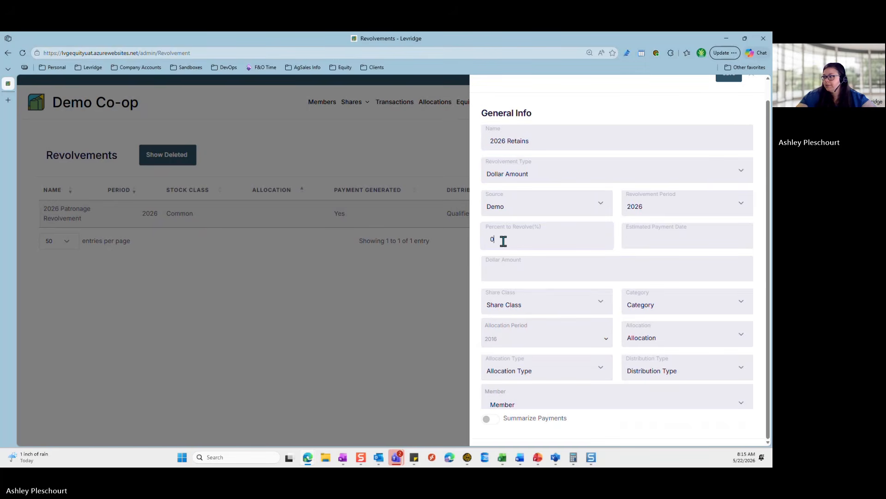
{"action": "key", "text": "BackSpace"}
{"action": "type", "text": "100"}
{"action": "left_click", "coordinate": [687, 240]}
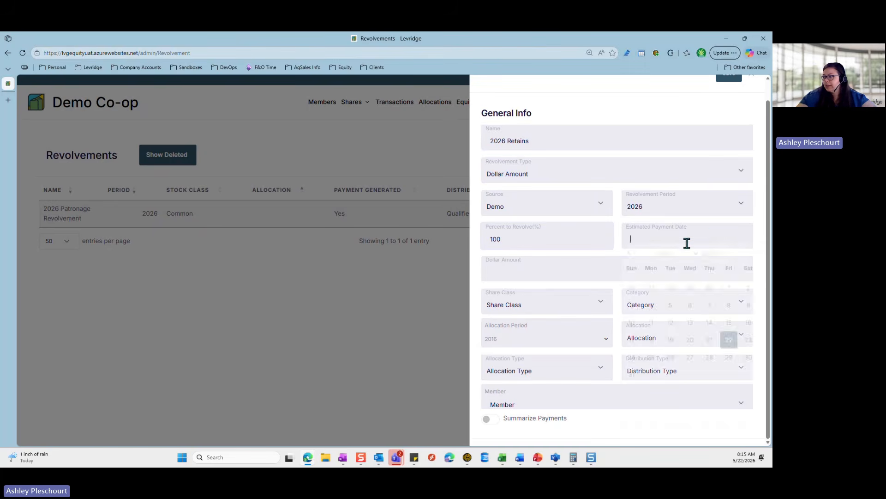
{"action": "left_click", "coordinate": [499, 275]}
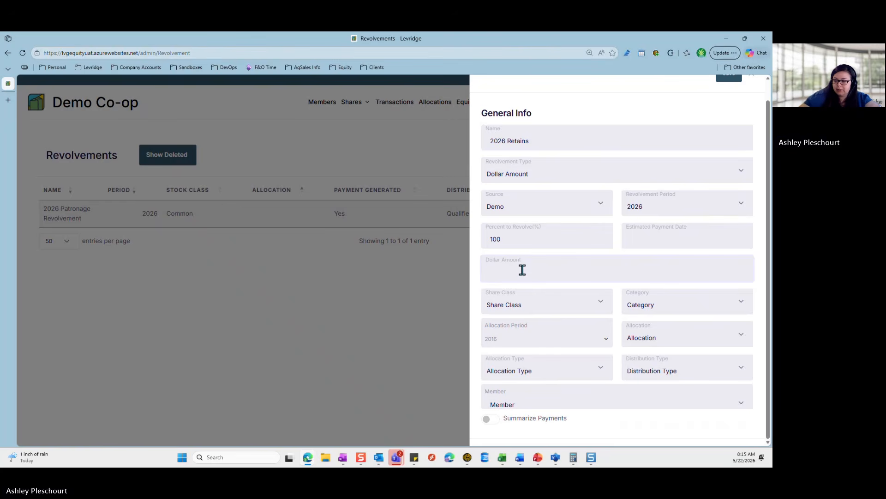
{"action": "type", "text": "300"}
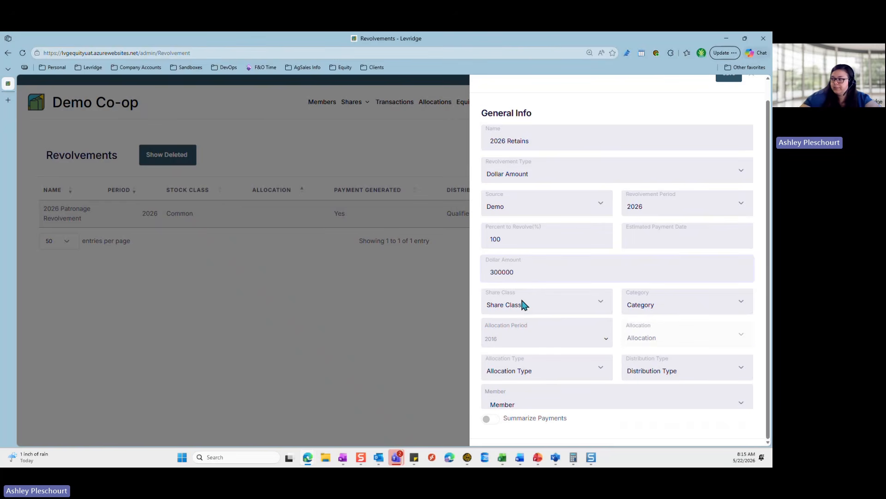
{"action": "type", "text": "000"}
Set the revolvement's share class to Common and its category to Fuel
{"action": "left_click", "coordinate": [522, 302]}
{"action": "left_click", "coordinate": [522, 329]}
{"action": "left_click", "coordinate": [672, 304]}
{"action": "left_click", "coordinate": [672, 304]}
{"action": "left_click", "coordinate": [673, 304]}
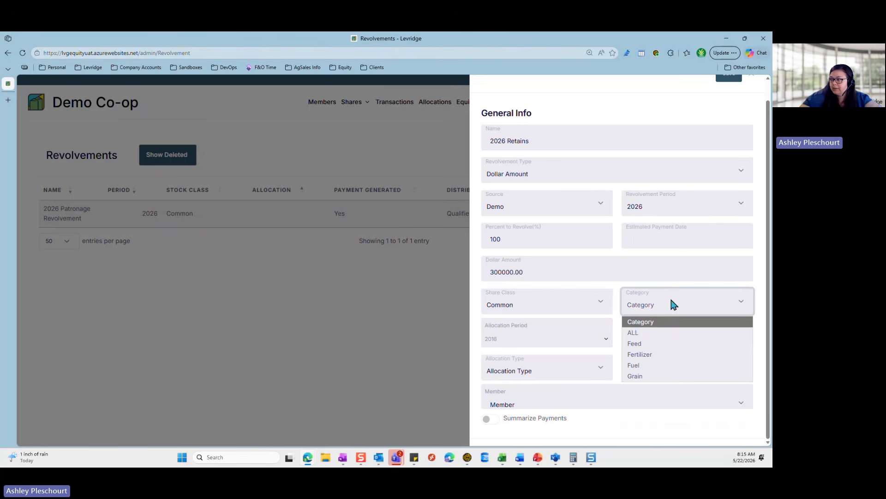
{"action": "left_click", "coordinate": [652, 367]}
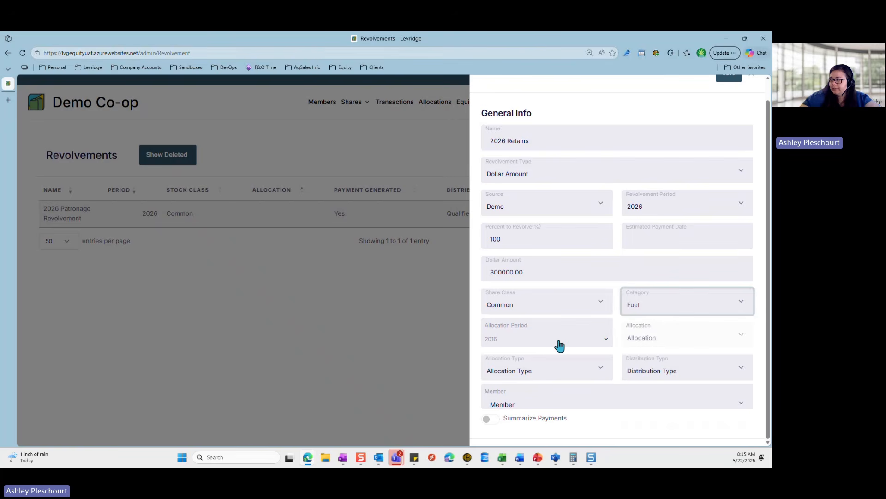
Set the distribution type to Qualified and the allocation type to Per Unit Retains
{"action": "left_click", "coordinate": [667, 371]}
{"action": "left_click", "coordinate": [647, 399]}
{"action": "left_click", "coordinate": [652, 373]}
{"action": "left_click", "coordinate": [646, 409]}
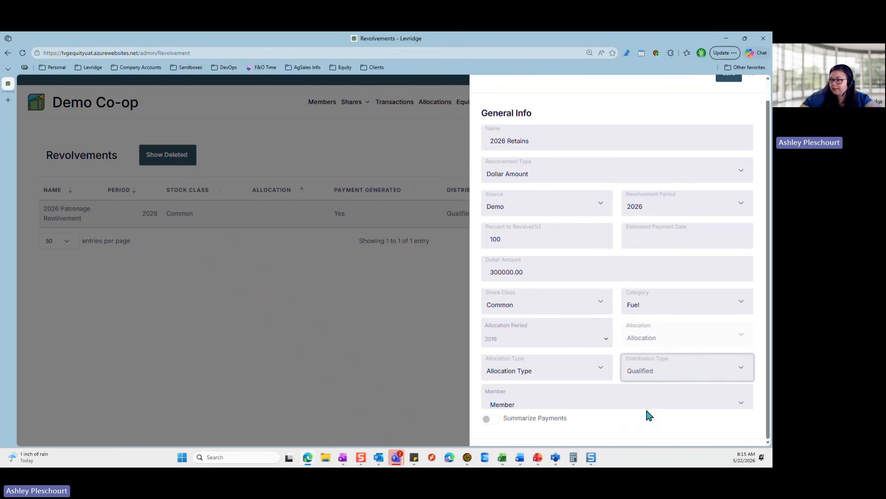
{"action": "left_click", "coordinate": [501, 370]}
{"action": "left_click", "coordinate": [513, 400]}
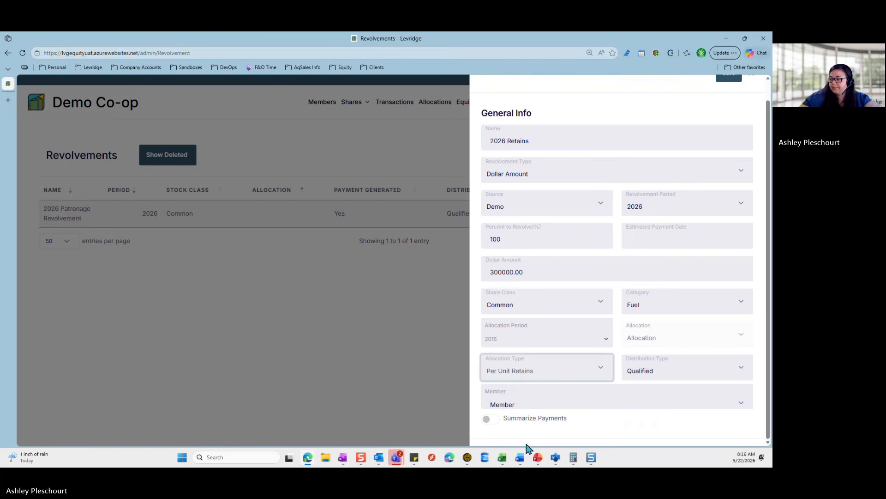
Turn on payment summarizing for the 2026 Retains revolvement and save it
{"action": "left_click", "coordinate": [489, 419]}
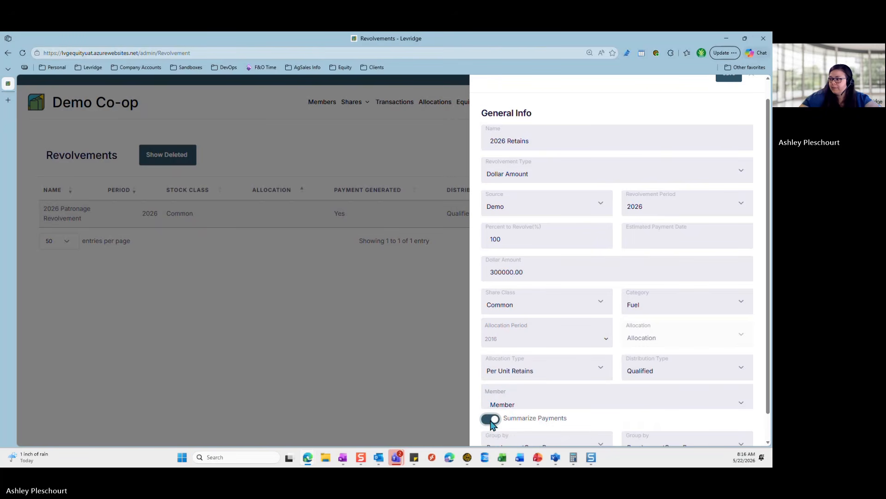
{"action": "scroll", "coordinate": [710, 92], "scroll_direction": "up", "scroll_amount": 1}
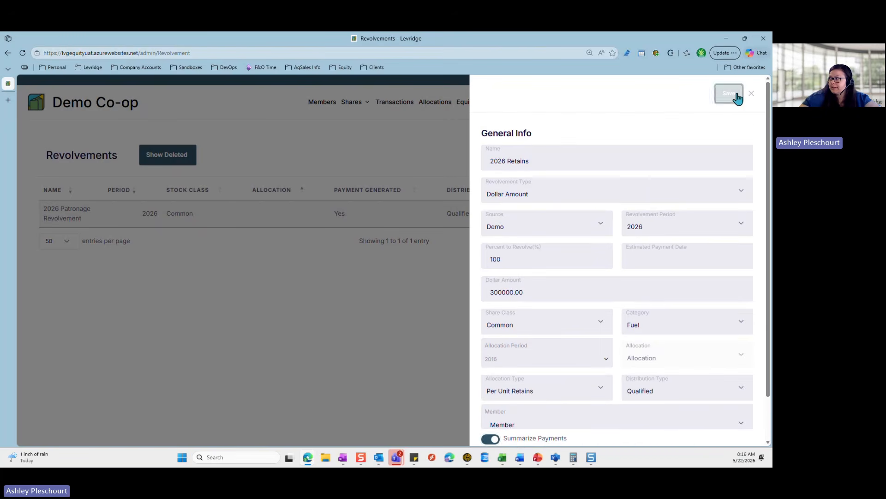
{"action": "left_click", "coordinate": [733, 94]}
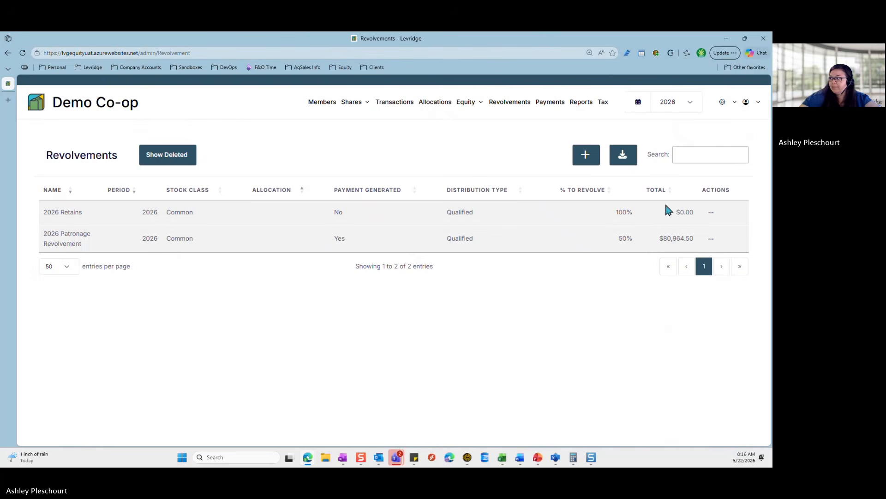
Generate the payments for the 2026 Retains revolvement and confirm the generation
{"action": "left_click", "coordinate": [711, 212]}
{"action": "left_click", "coordinate": [653, 219]}
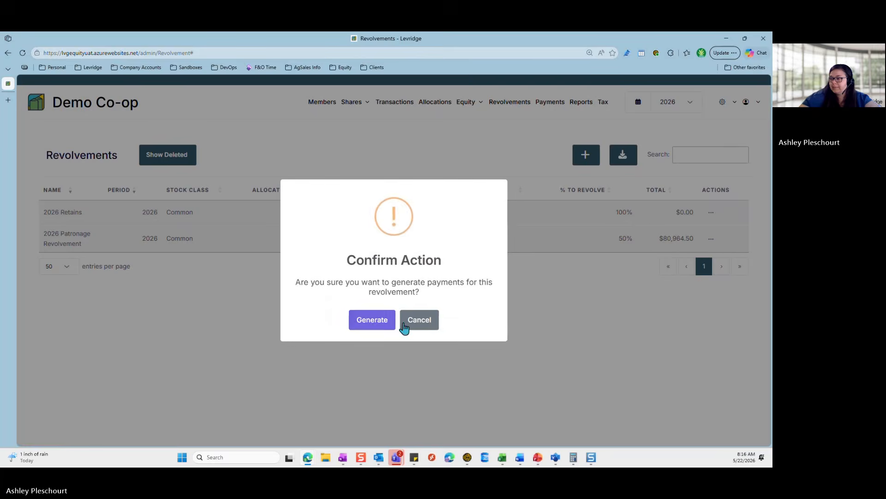
{"action": "left_click", "coordinate": [372, 323]}
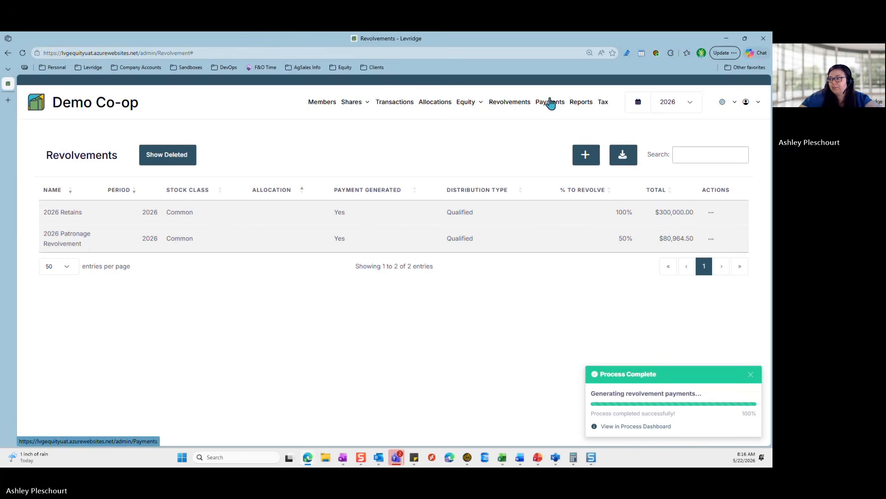
Check the dashboard's equity summary by period, and inspect the underlying transactions of the first 2026 Per Unit Retains payment in the payments list
{"action": "left_click", "coordinate": [70, 106]}
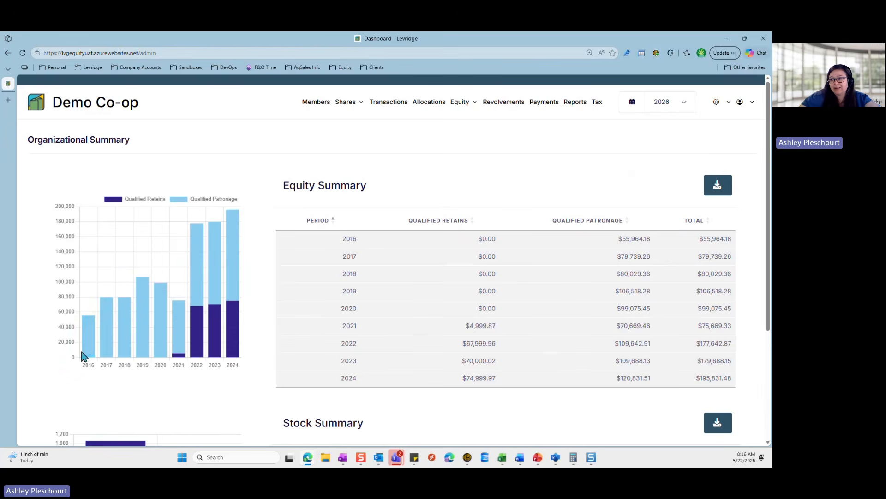
{"action": "mouse_move", "coordinate": [160, 356]}
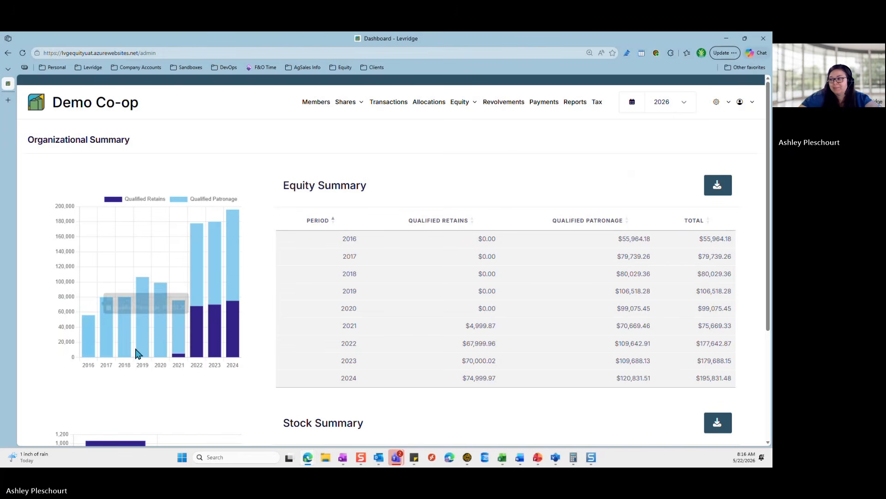
{"action": "left_click", "coordinate": [553, 108]}
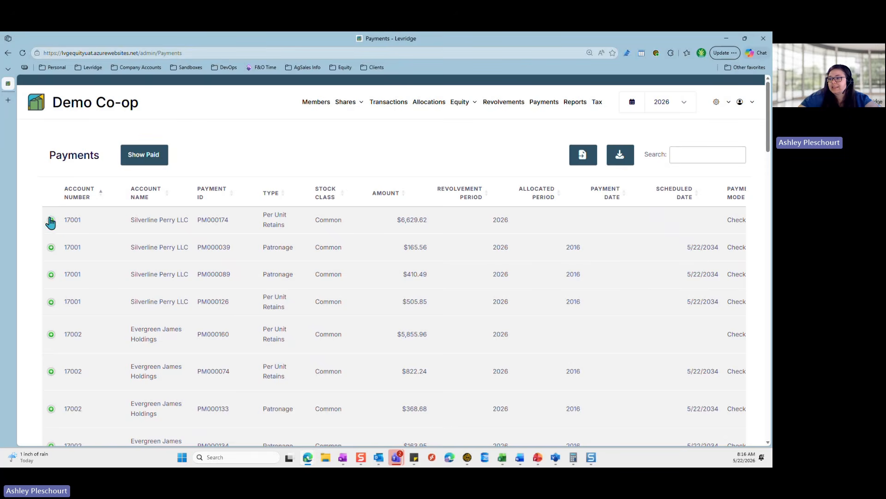
{"action": "left_click", "coordinate": [51, 302]}
{"action": "left_click", "coordinate": [50, 302]}
{"action": "left_click", "coordinate": [51, 220]}
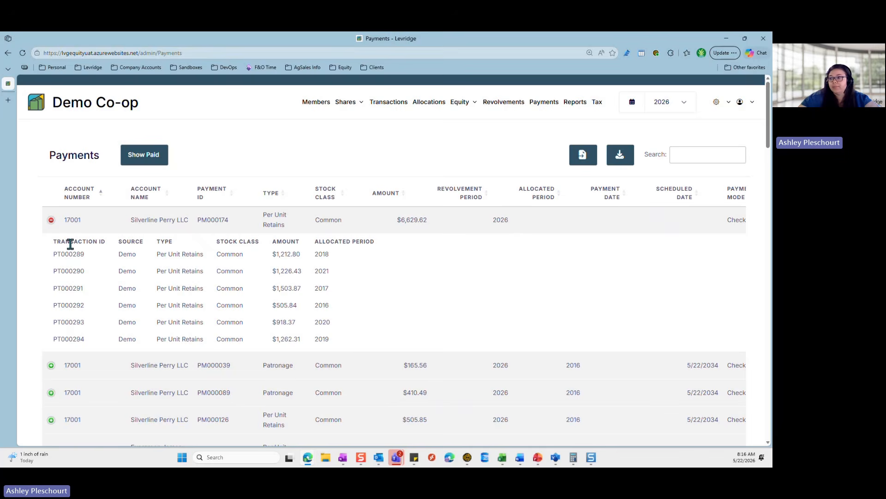
{"action": "left_click", "coordinate": [50, 221]}
Download the 2026 payments as a CSV file and open the downloaded file in Excel
{"action": "left_click", "coordinate": [620, 156]}
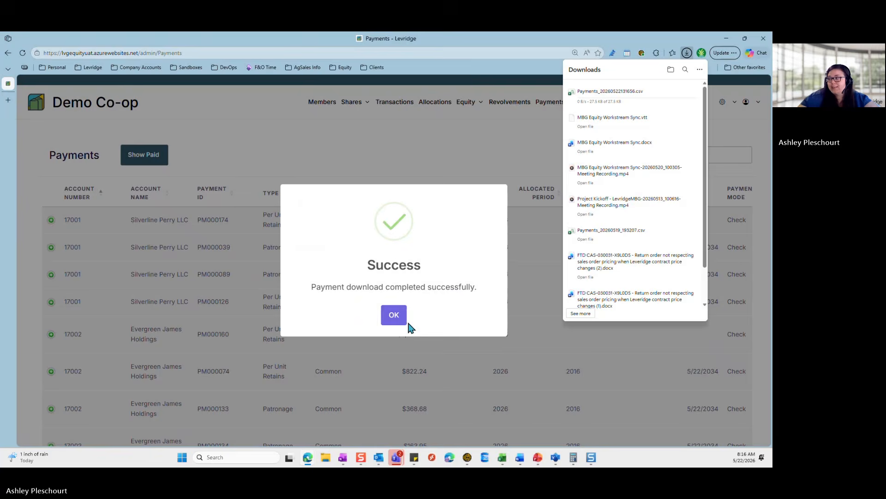
{"action": "left_click", "coordinate": [393, 314]}
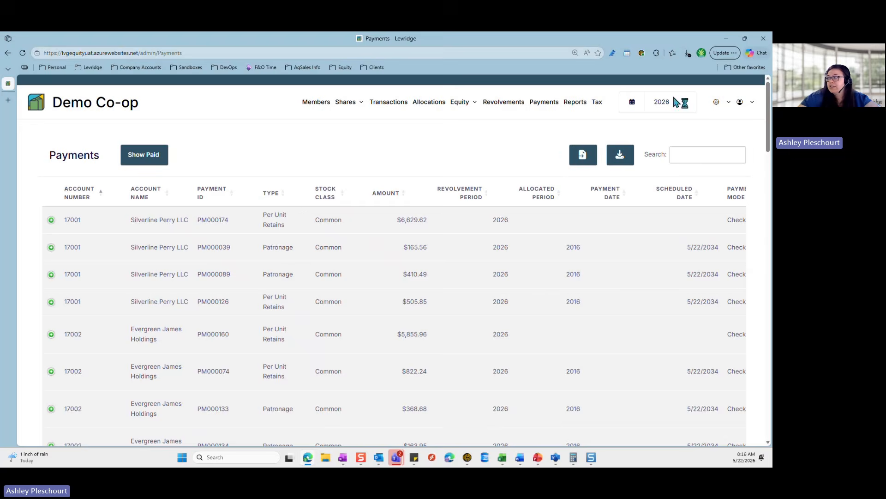
{"action": "left_click", "coordinate": [688, 53]}
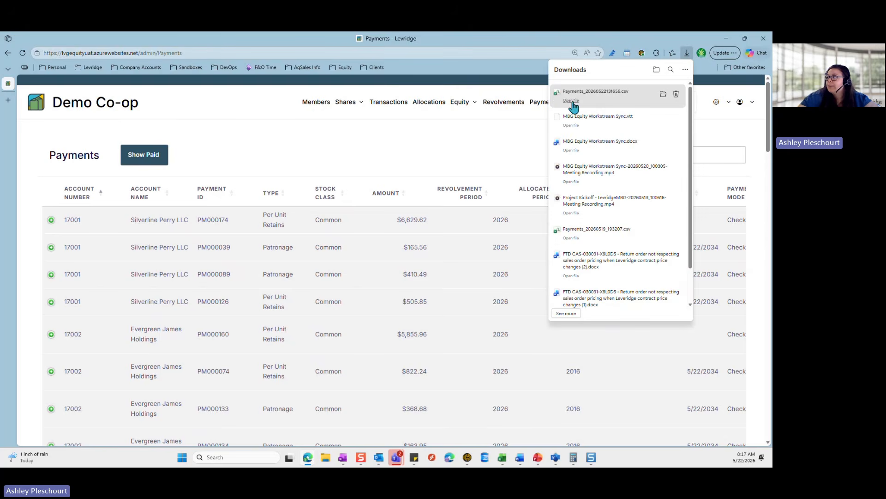
{"action": "left_click", "coordinate": [646, 45]}
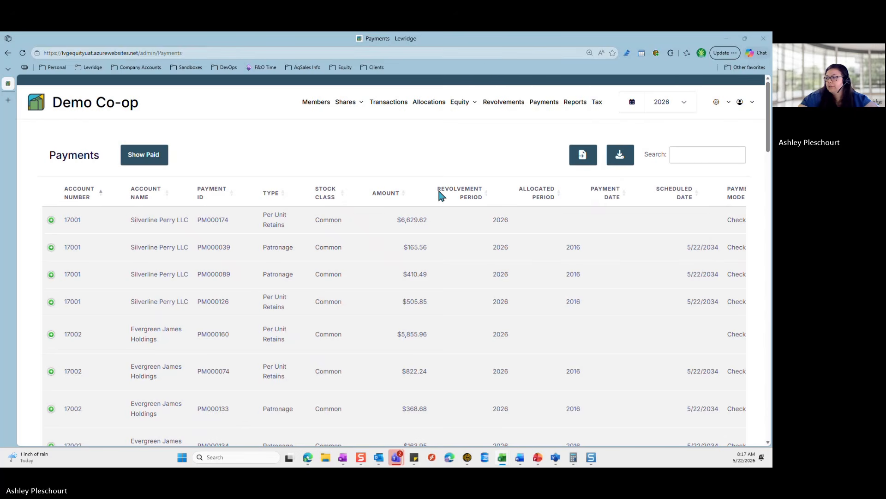
{"action": "left_click_drag", "start_coordinate": [439, 190], "coordinate": [331, 33]}
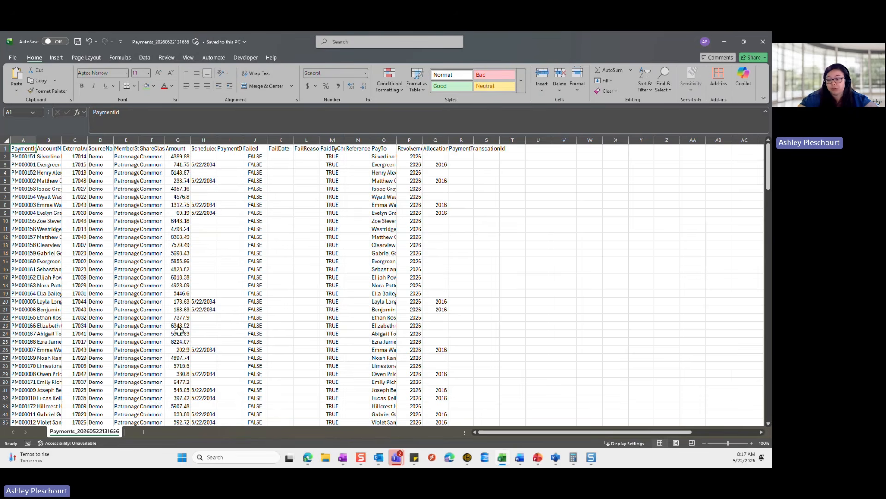
Widen the PaymentDate column and enter 5/22/2026 as the first payment's date in cell I2
{"action": "left_click", "coordinate": [231, 159]}
{"action": "left_click_drag", "start_coordinate": [242, 140], "coordinate": [256, 140]}
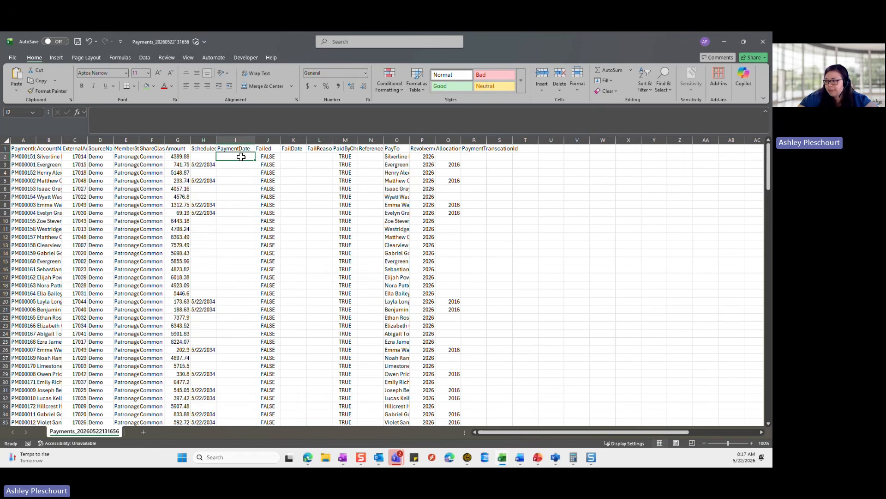
{"action": "type", "text": "5/22/2026"}
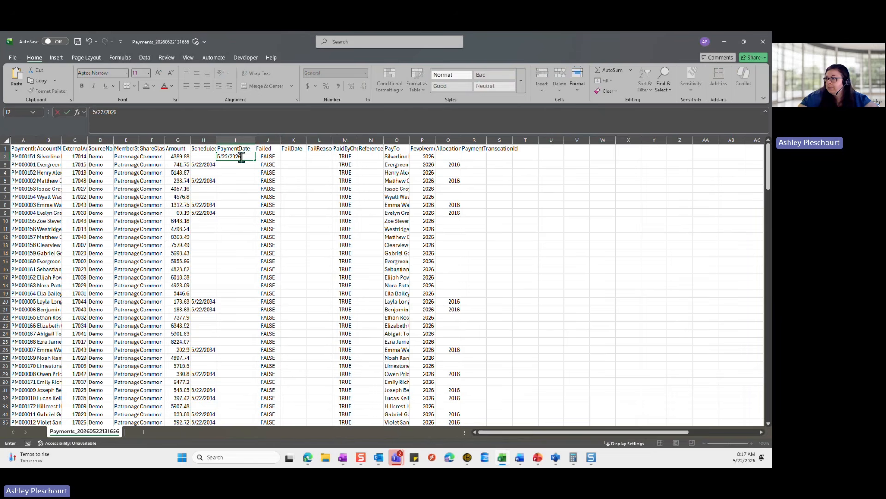
{"action": "key", "text": "Return"}
Enter Check No 1 as the first payment's reference information in N2 and fill the numbered series down all payment rows
{"action": "left_click", "coordinate": [369, 157]}
{"action": "left_click_drag", "start_coordinate": [384, 140], "coordinate": [416, 140]}
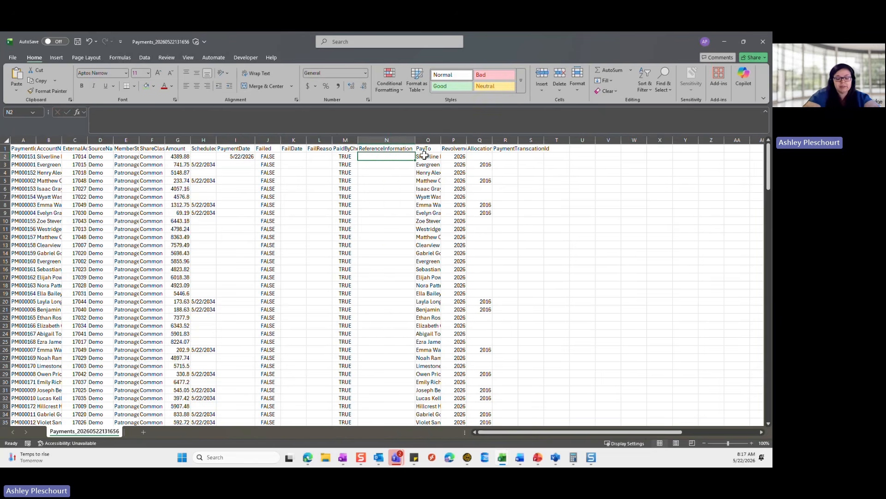
{"action": "type", "text": "Check No 1"}
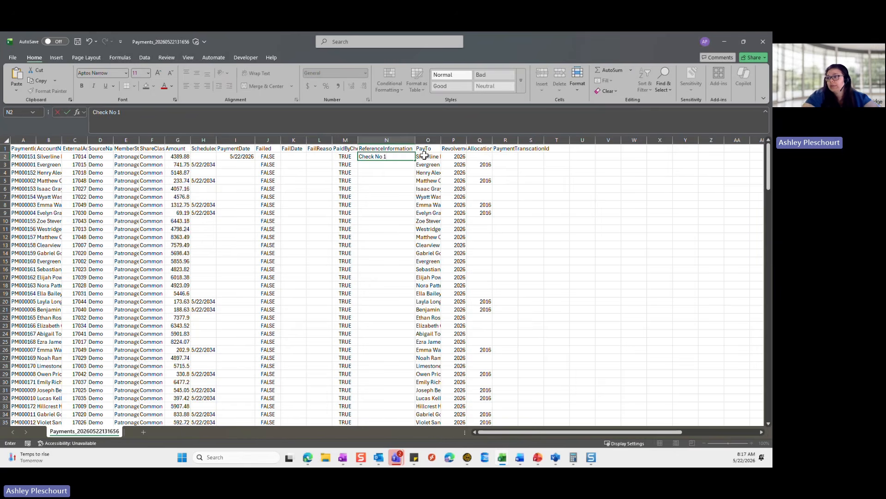
{"action": "key", "text": "Return"}
{"action": "key", "text": "Return"}
{"action": "left_click", "coordinate": [387, 158]}
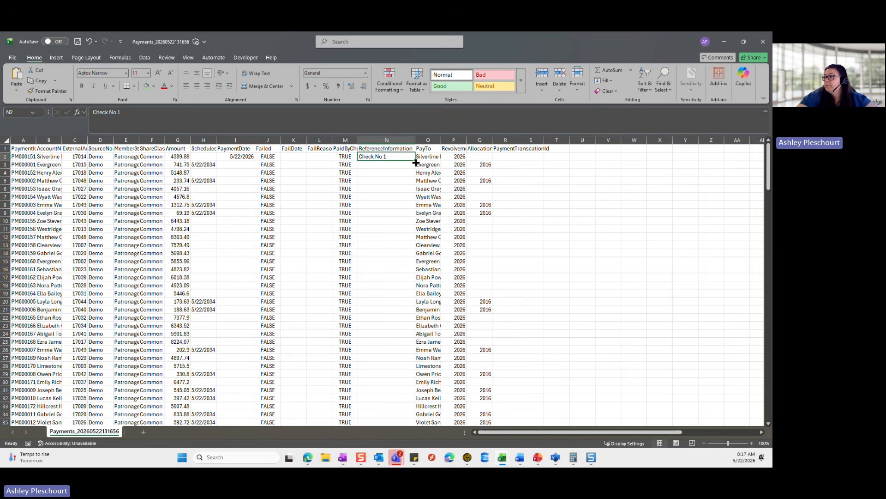
{"action": "double_click", "coordinate": [415, 160]}
Copy the 5/22/2026 payment date down to every payment row in the PaymentDate column and save the file
{"action": "left_click", "coordinate": [244, 157]}
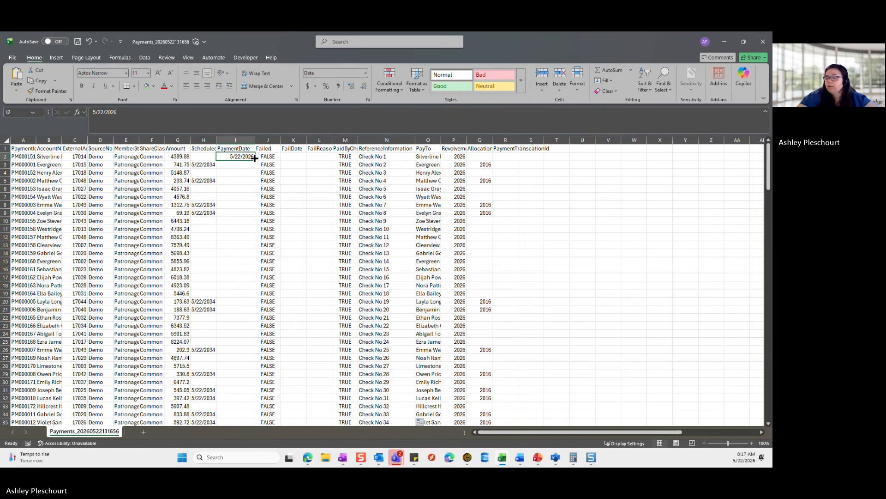
{"action": "key", "text": "ctrl+c"}
{"action": "left_click", "coordinate": [242, 166]}
{"action": "key", "text": "ctrl+v"}
{"action": "left_click", "coordinate": [245, 171]}
{"action": "left_click_drag", "start_coordinate": [237, 157], "coordinate": [240, 166]}
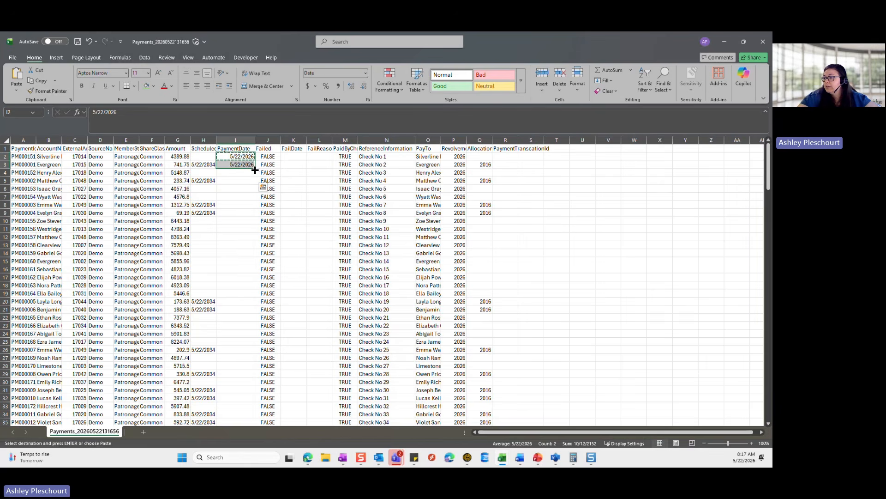
{"action": "double_click", "coordinate": [255, 168]}
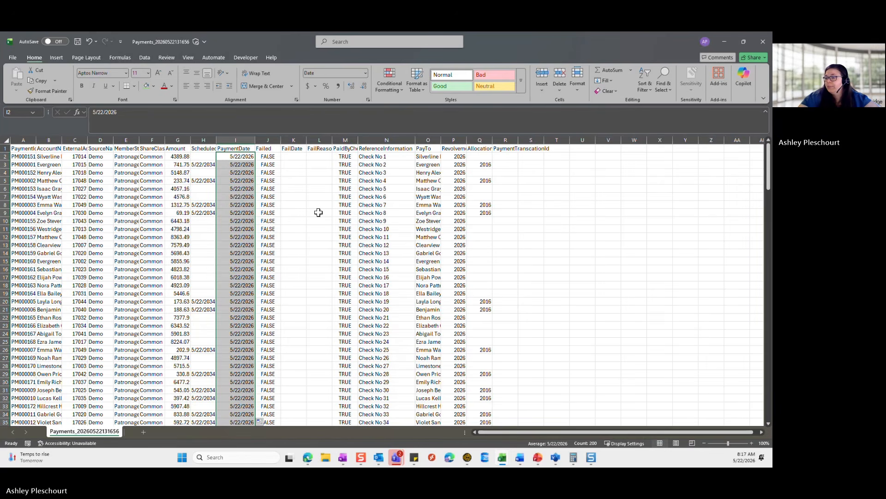
{"action": "left_click", "coordinate": [78, 42]}
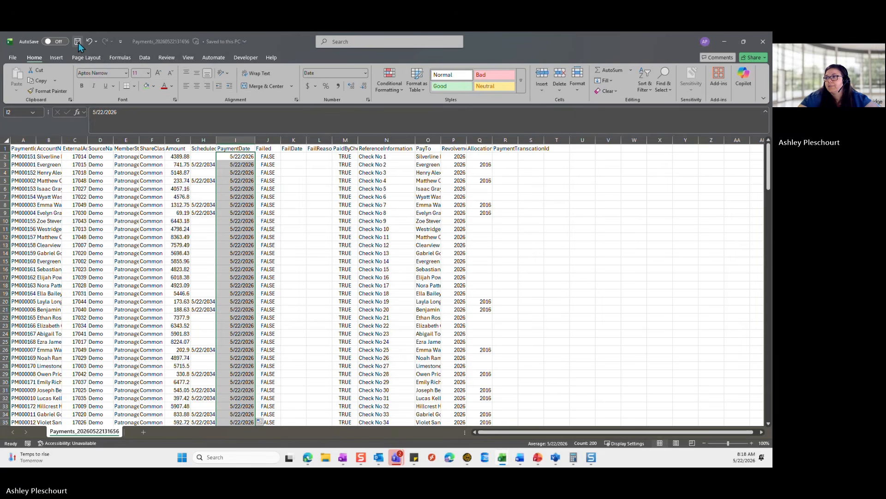
{"action": "left_click", "coordinate": [722, 41]}
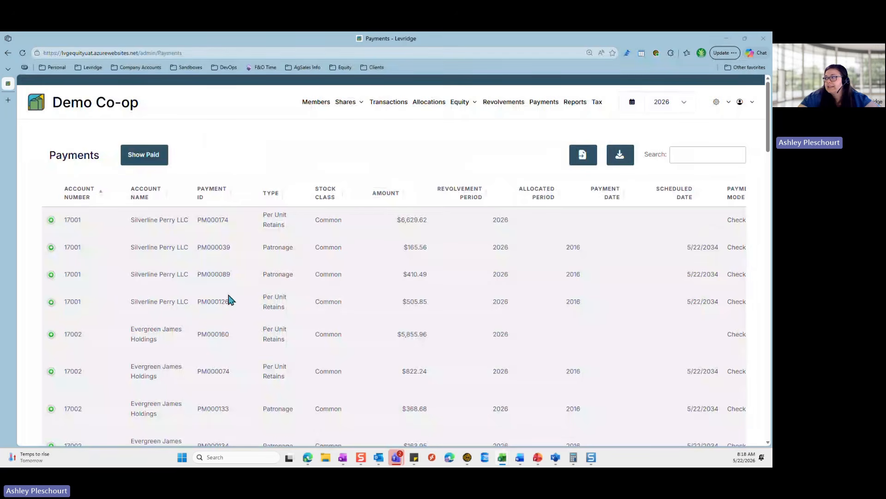
{"action": "left_click", "coordinate": [717, 101]}
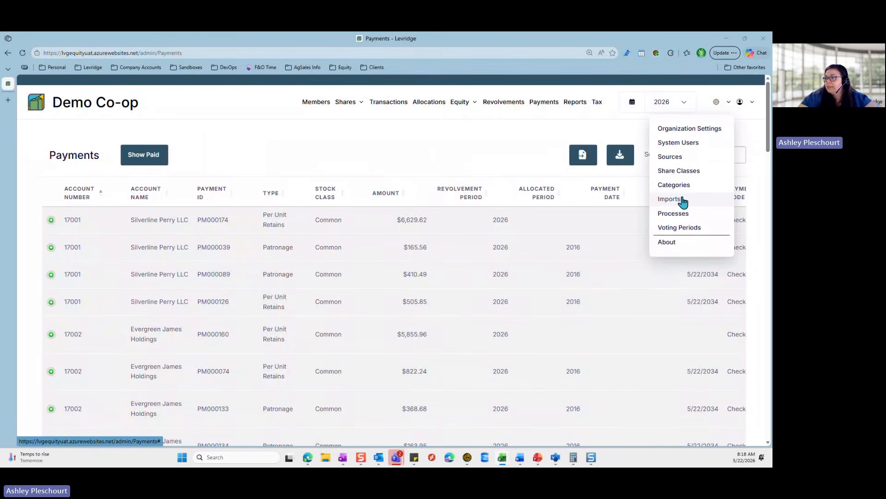
{"action": "left_click", "coordinate": [542, 106]}
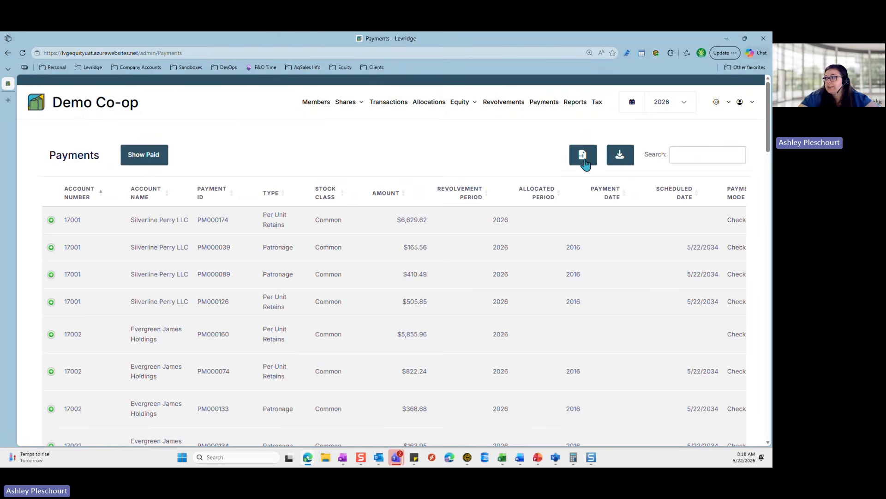
{"action": "left_click", "coordinate": [584, 161]}
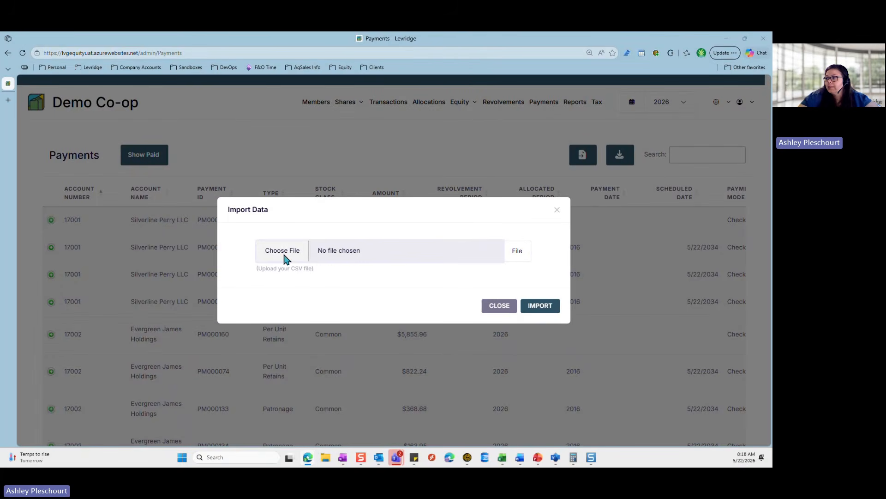
{"action": "left_click", "coordinate": [289, 257]}
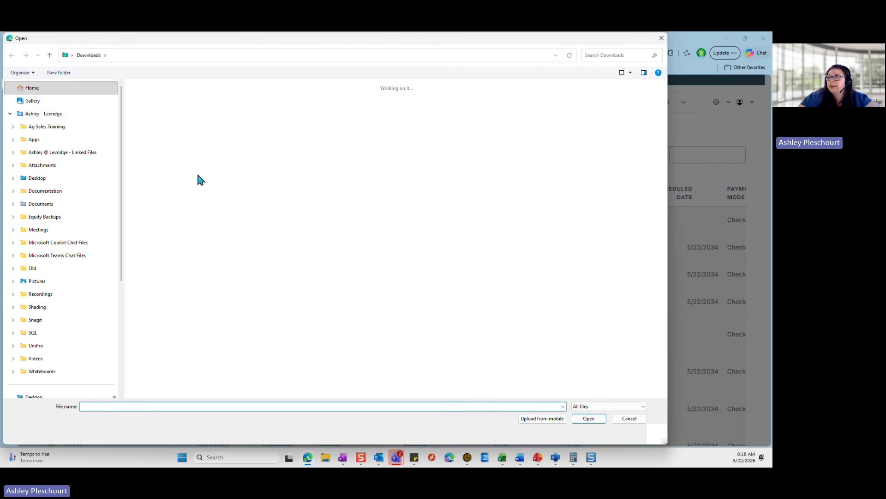
{"action": "left_click", "coordinate": [153, 118]}
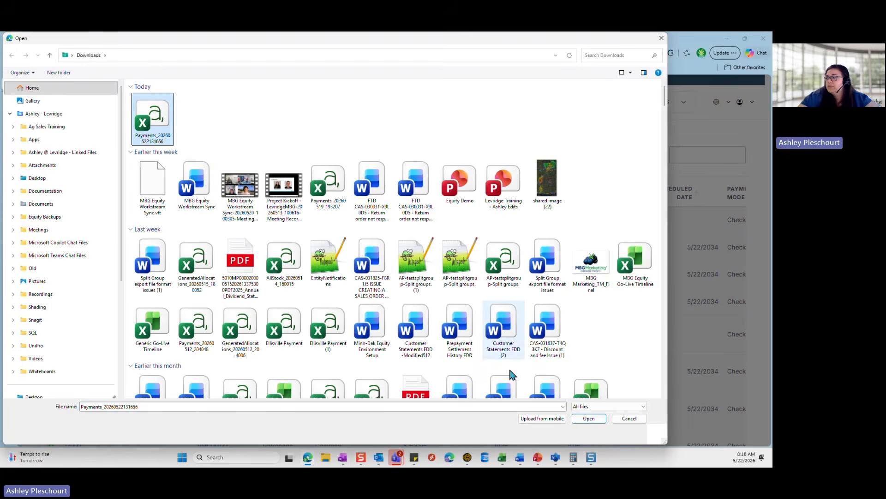
{"action": "left_click", "coordinate": [589, 418]}
{"action": "left_click", "coordinate": [550, 306]}
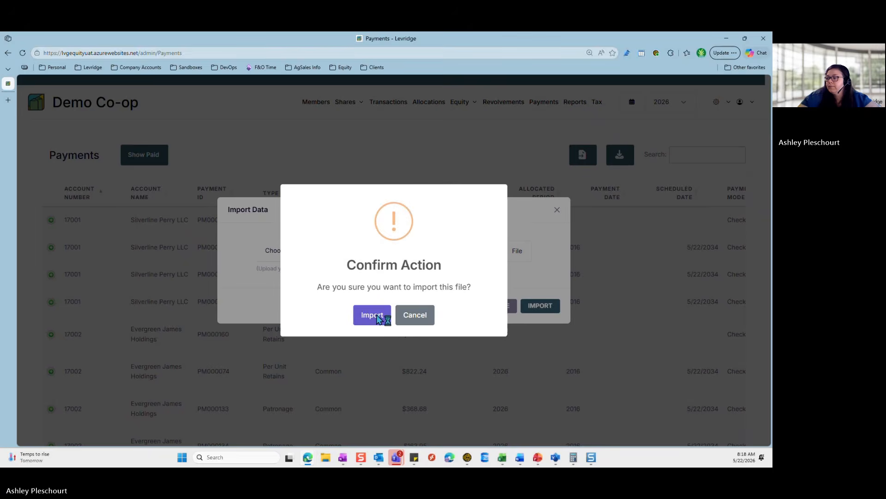
{"action": "left_click", "coordinate": [378, 317]}
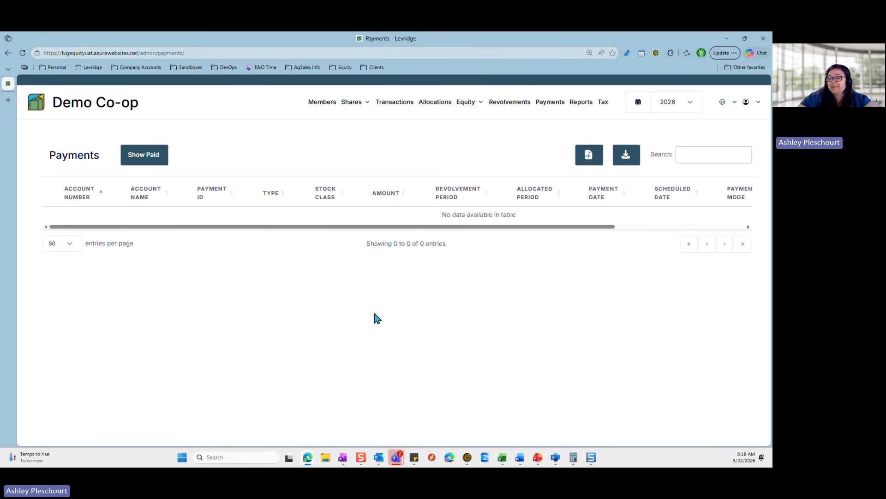
Show the paid payments and review the imported payment dates down the list
{"action": "left_click", "coordinate": [134, 168]}
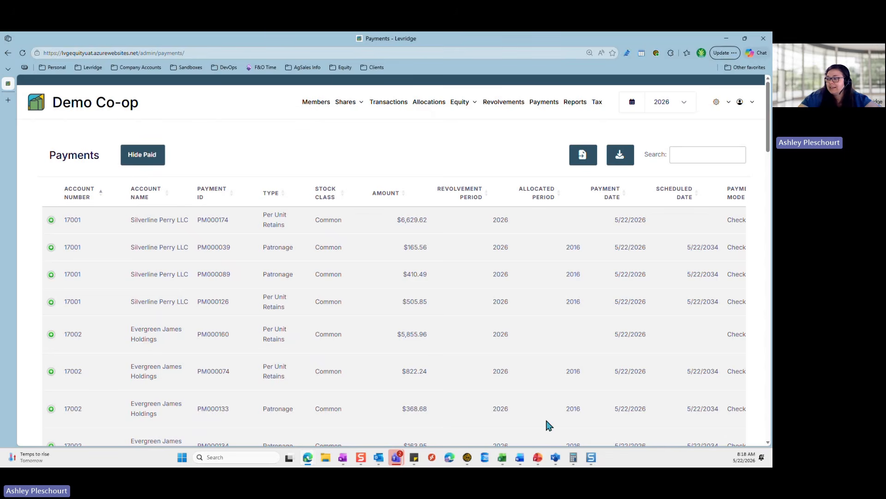
{"action": "scroll", "coordinate": [538, 344], "scroll_direction": "down", "scroll_amount": 3}
{"action": "scroll", "coordinate": [710, 251], "scroll_direction": "up", "scroll_amount": 3}
{"action": "scroll", "coordinate": [713, 257], "scroll_direction": "down", "scroll_amount": 4}
{"action": "scroll", "coordinate": [702, 292], "scroll_direction": "down", "scroll_amount": 2}
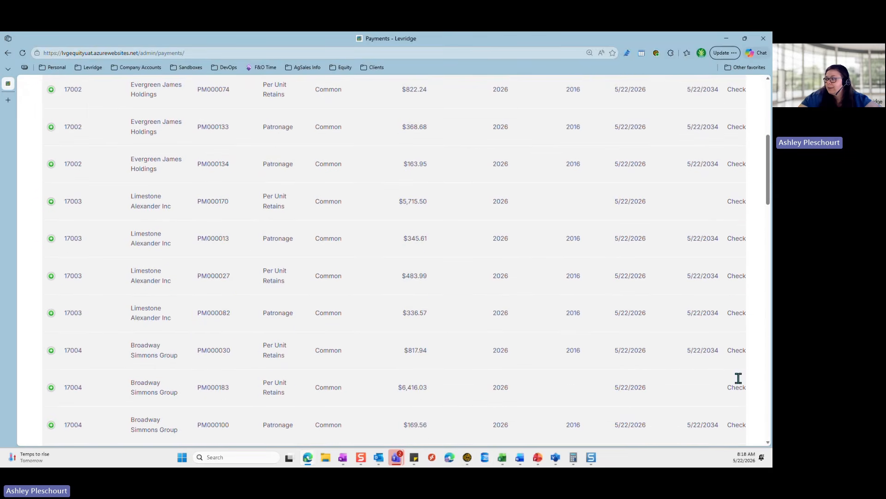
{"action": "scroll", "coordinate": [180, 167], "scroll_direction": "up", "scroll_amount": 5}
{"action": "scroll", "coordinate": [180, 167], "scroll_direction": "up", "scroll_amount": 2}
Open the equity credits and display the 2016 allocations to review their payments and current amounts
{"action": "left_click", "coordinate": [460, 103]}
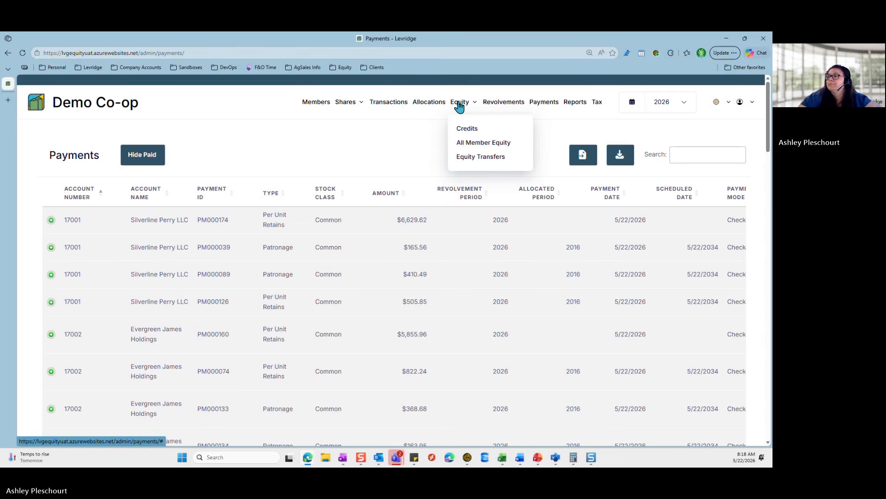
{"action": "left_click", "coordinate": [467, 130]}
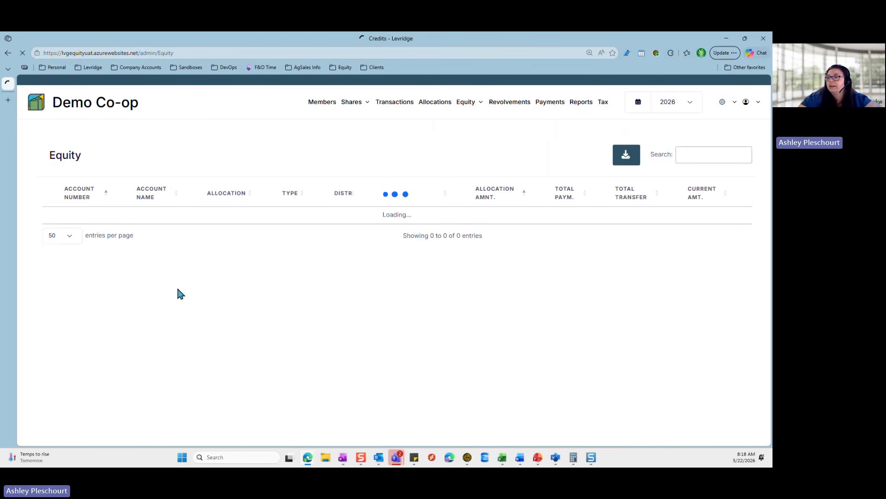
{"action": "left_click", "coordinate": [676, 102]}
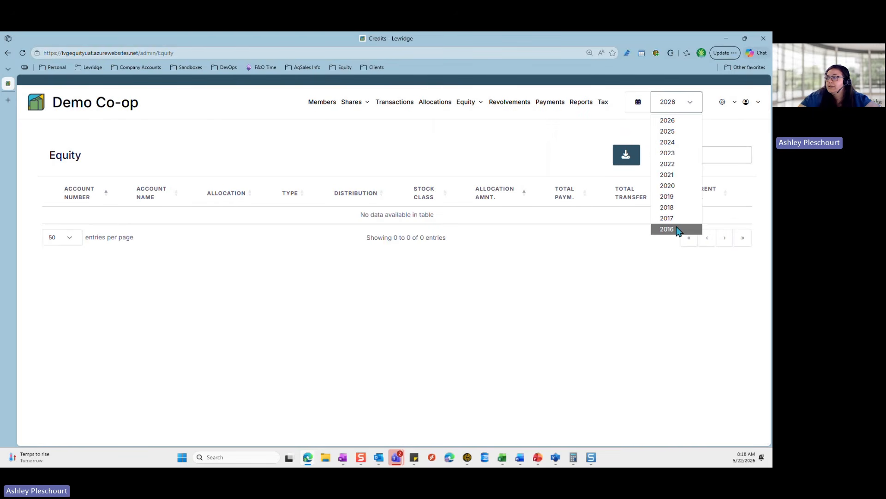
{"action": "left_click", "coordinate": [667, 228]}
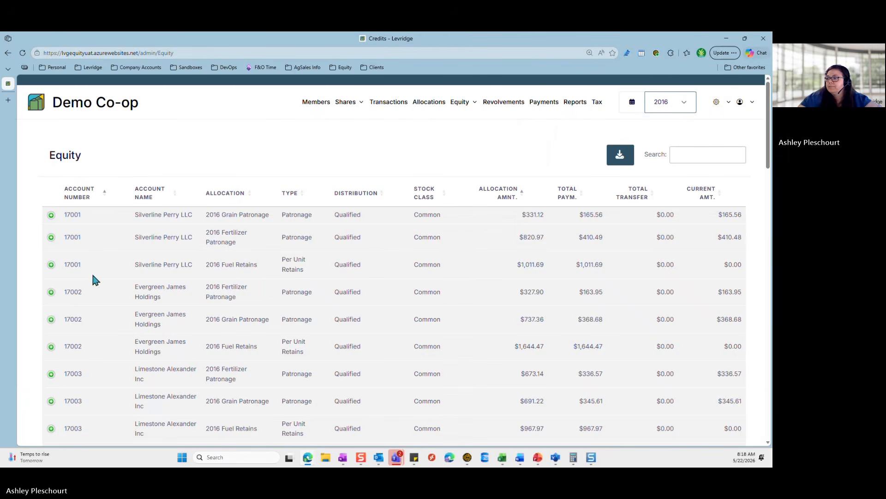
Switch the equity credits to 2017 and inspect the payment details of the 2017 Fuel Retains for Evergreen James Holdings and Silverline Perry LLC
{"action": "left_click", "coordinate": [674, 103]}
{"action": "left_click", "coordinate": [665, 217]}
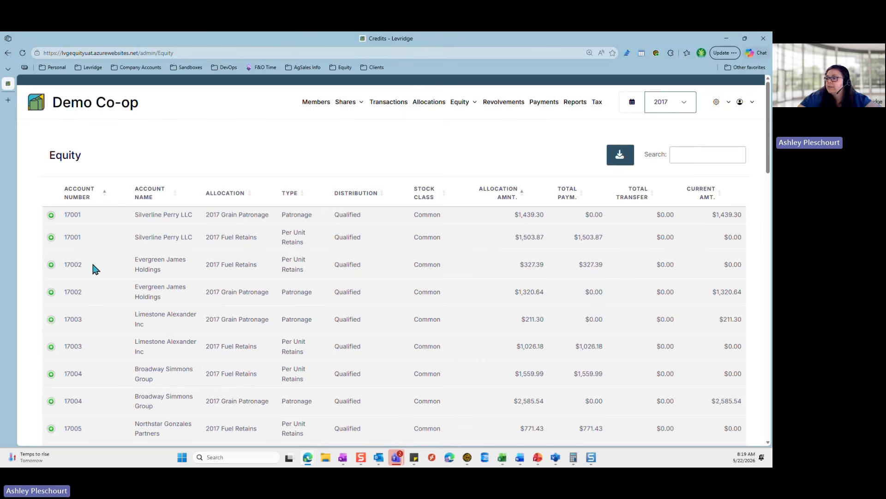
{"action": "left_click", "coordinate": [51, 267]}
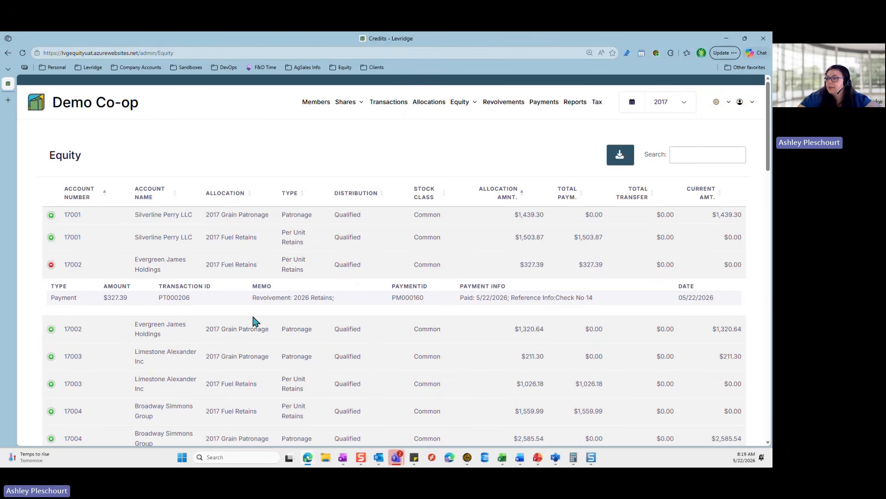
{"action": "left_click", "coordinate": [51, 267]}
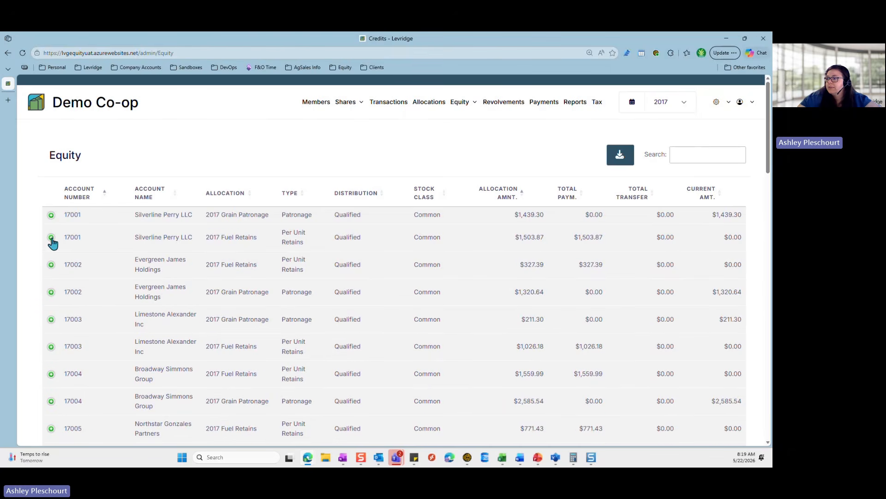
{"action": "left_click", "coordinate": [51, 237]}
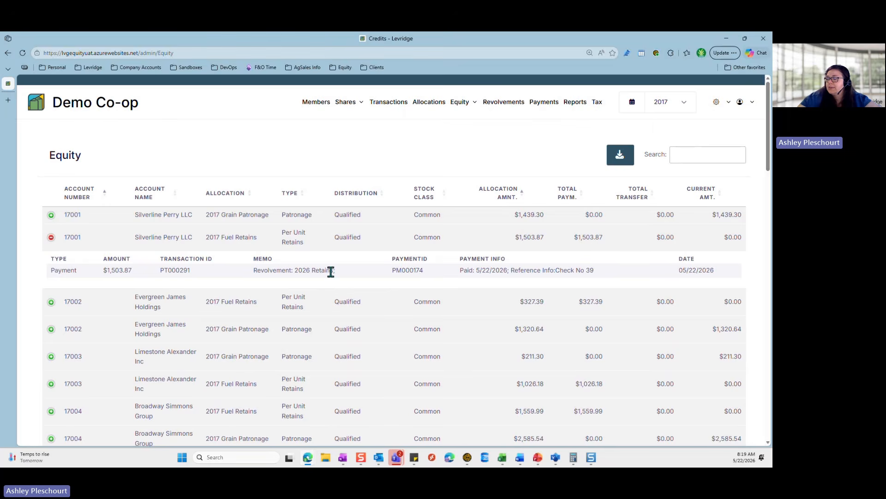